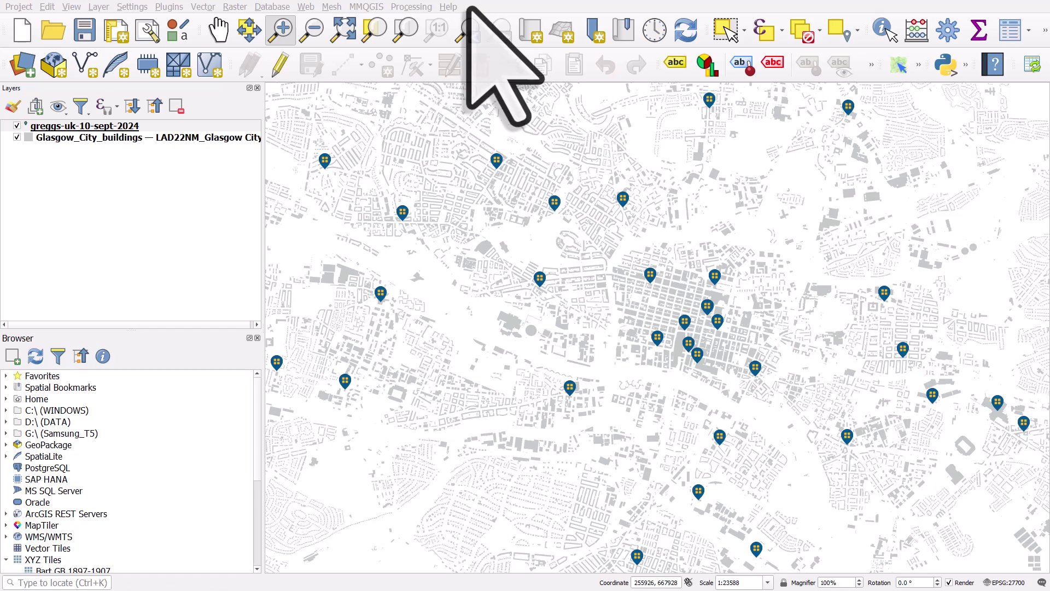
- Select the greggs-uk-10-sept-2024 point layer in the Layers panel
left_click(114, 123)
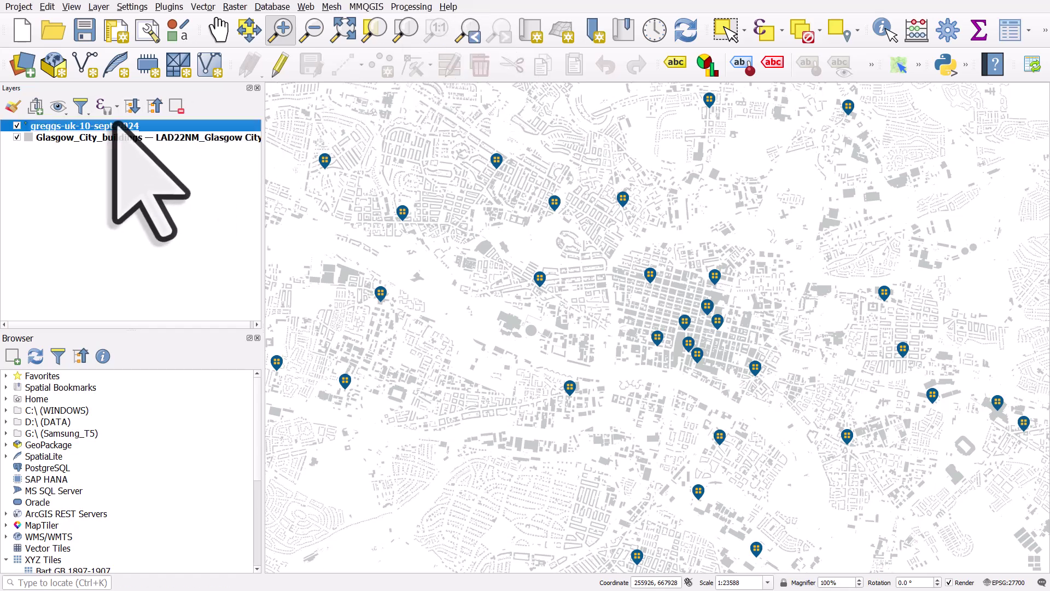
- In the Greggs layer's symbology, add a new symbol layer to the SVG marker symbol
double_click(115, 124)
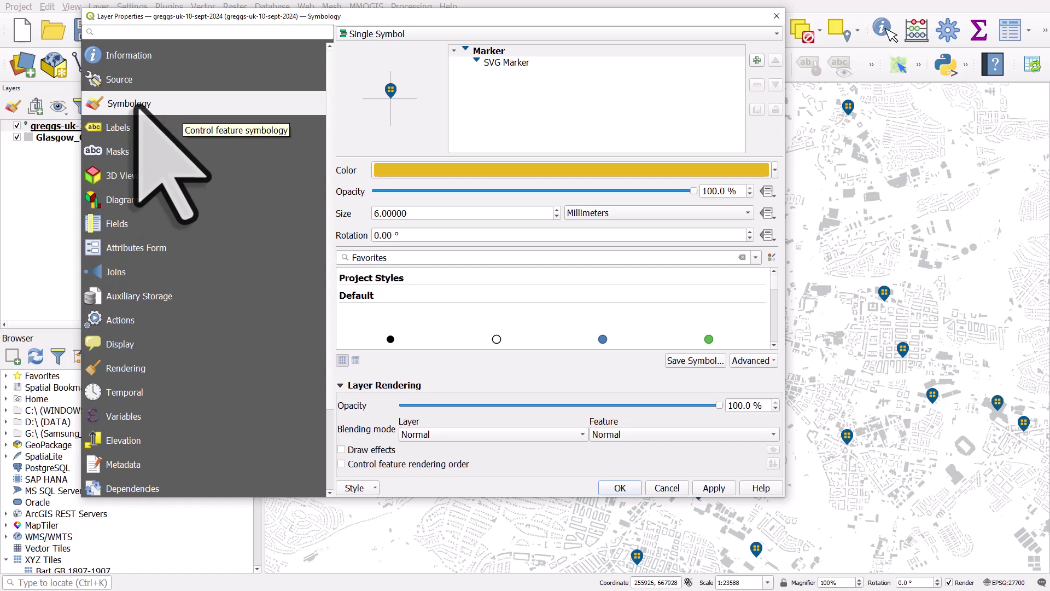
left_click(563, 64)
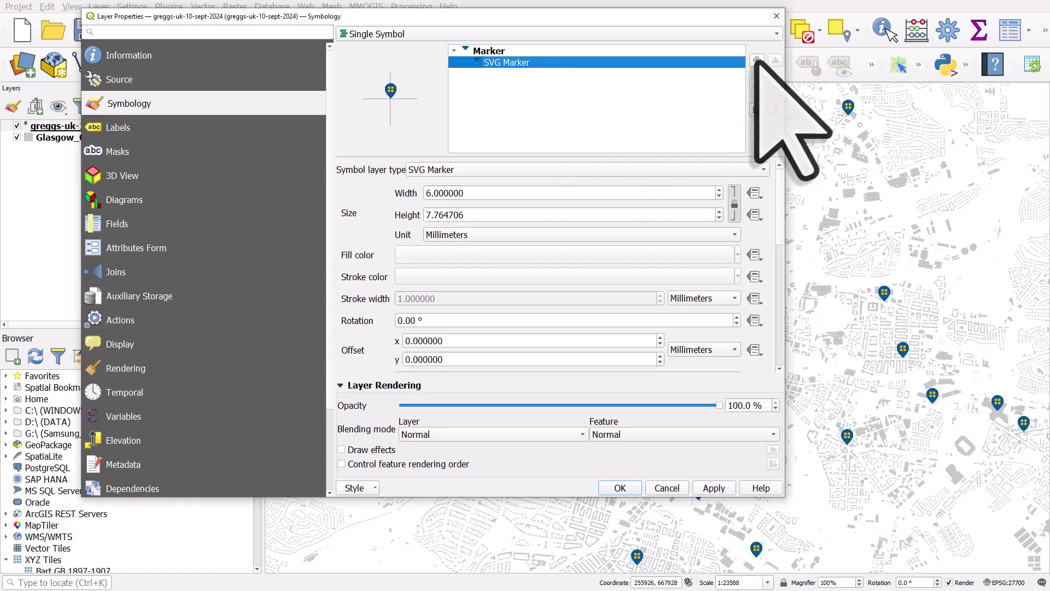
left_click(757, 59)
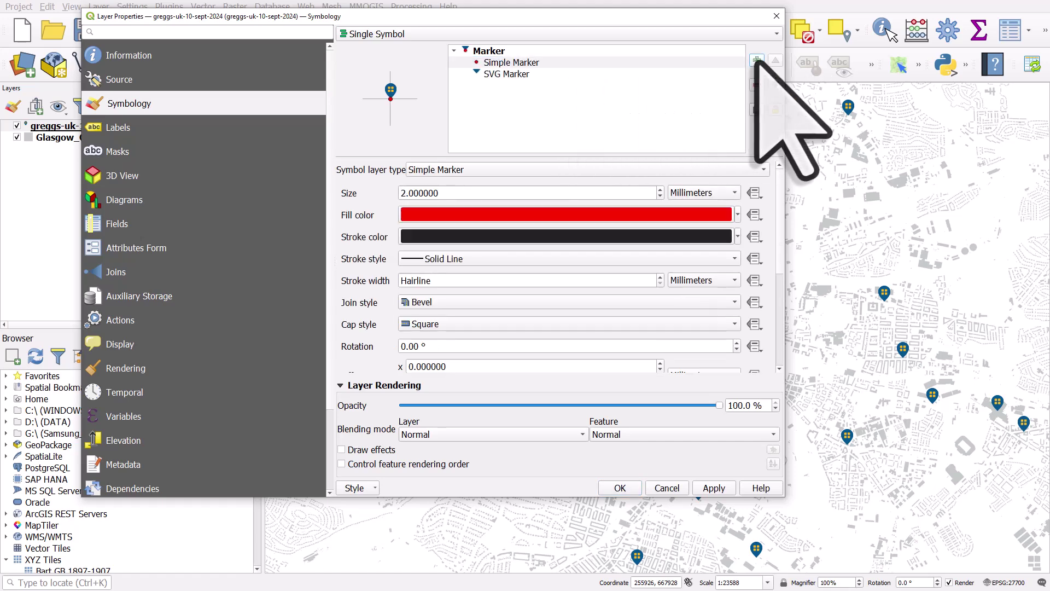
left_click(533, 63)
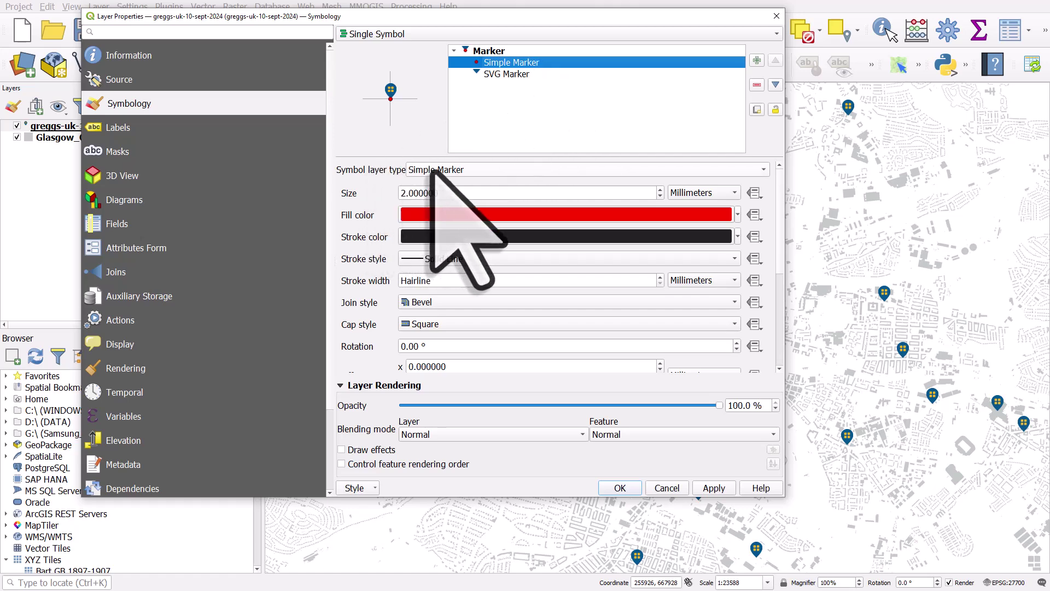
- Make the new symbol layer a Geometry Generator with Polygon / MultiPolygon output
left_click(465, 170)
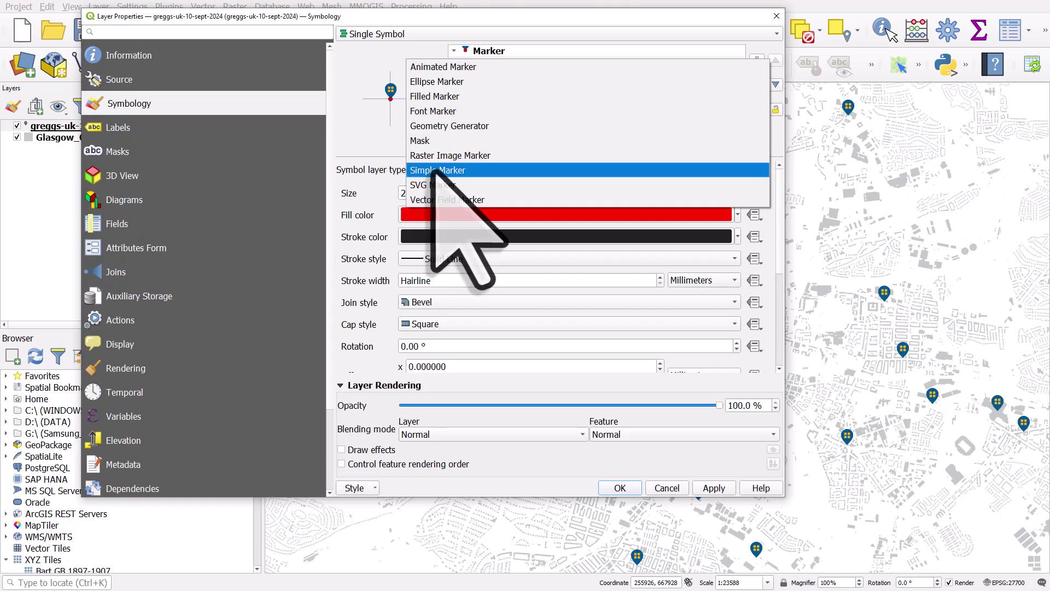
left_click(503, 130)
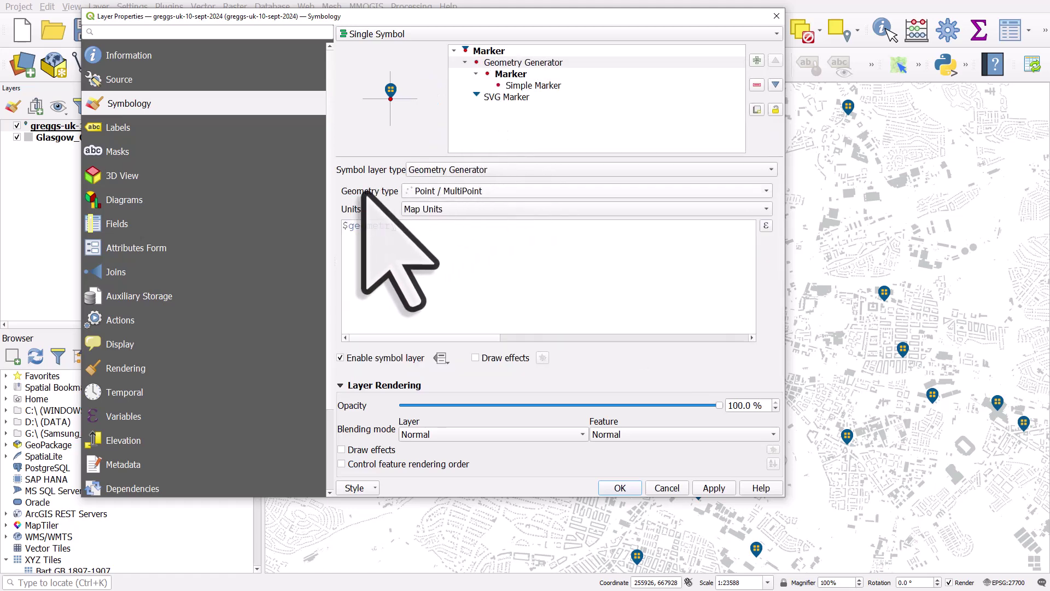
left_click(456, 190)
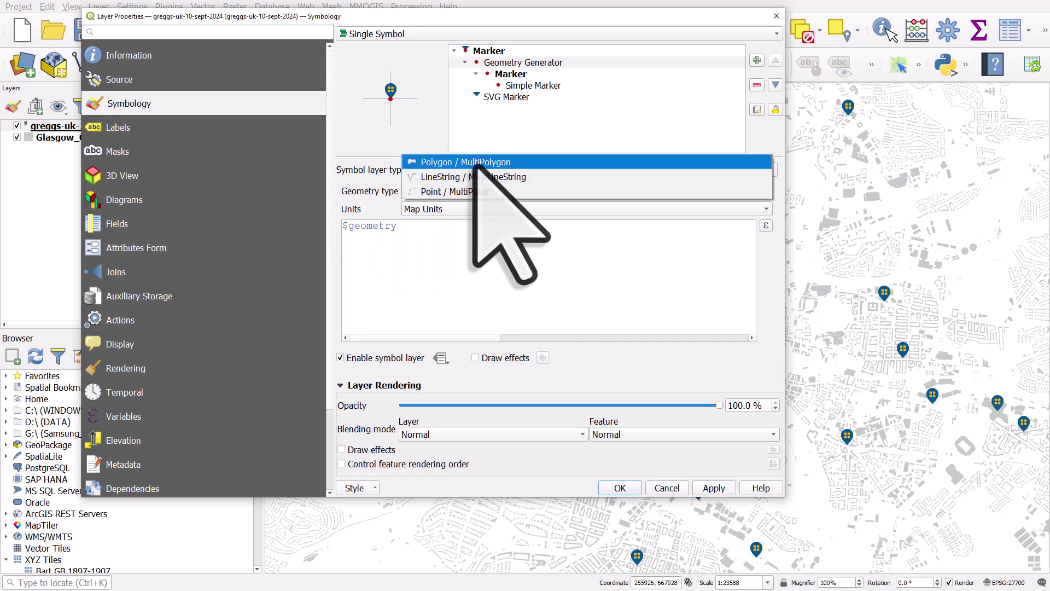
left_click(476, 163)
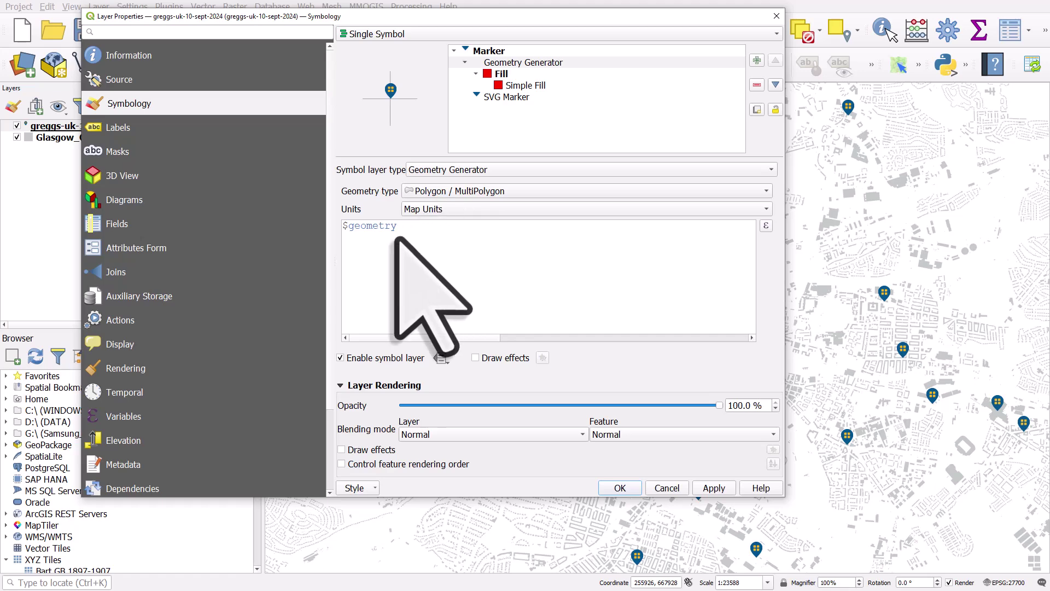
left_click_drag(397, 225, 334, 227)
- Look up the buffer function and change the generator expression to buffer($geometry,500,50)
left_click(765, 225)
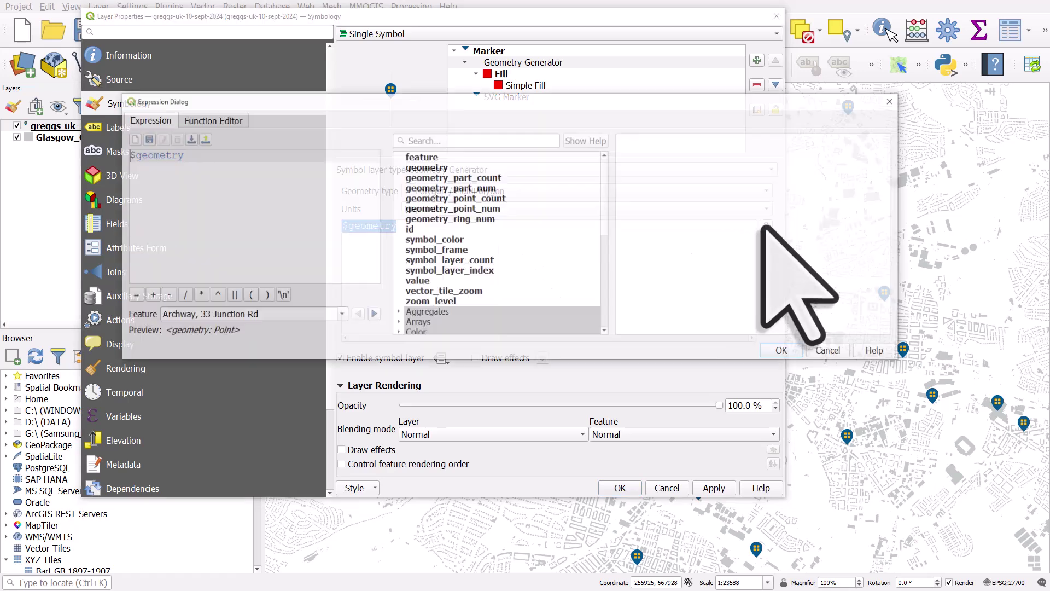
left_click(488, 143)
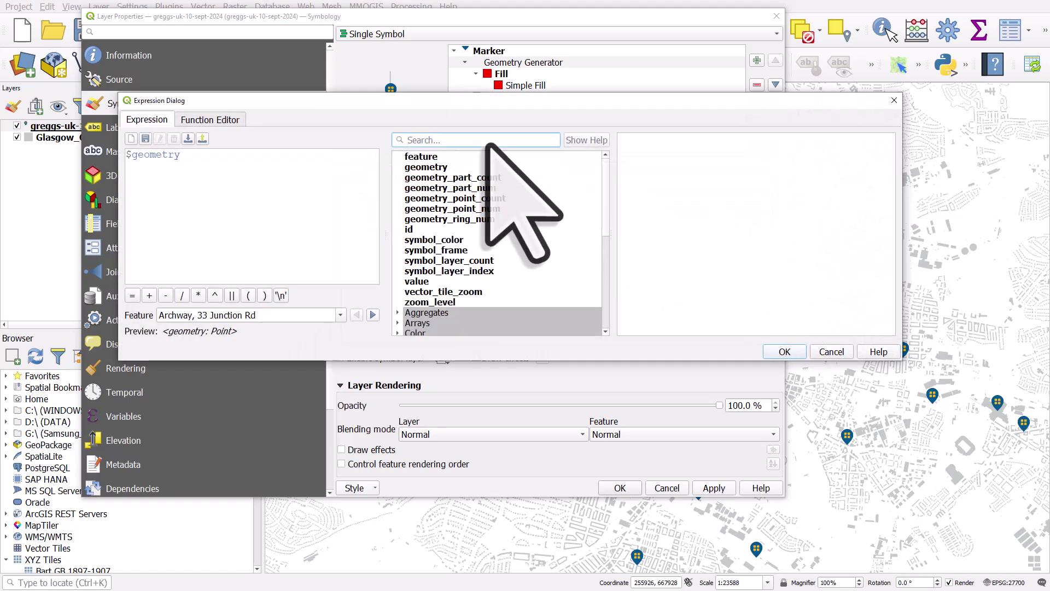
type("buffer")
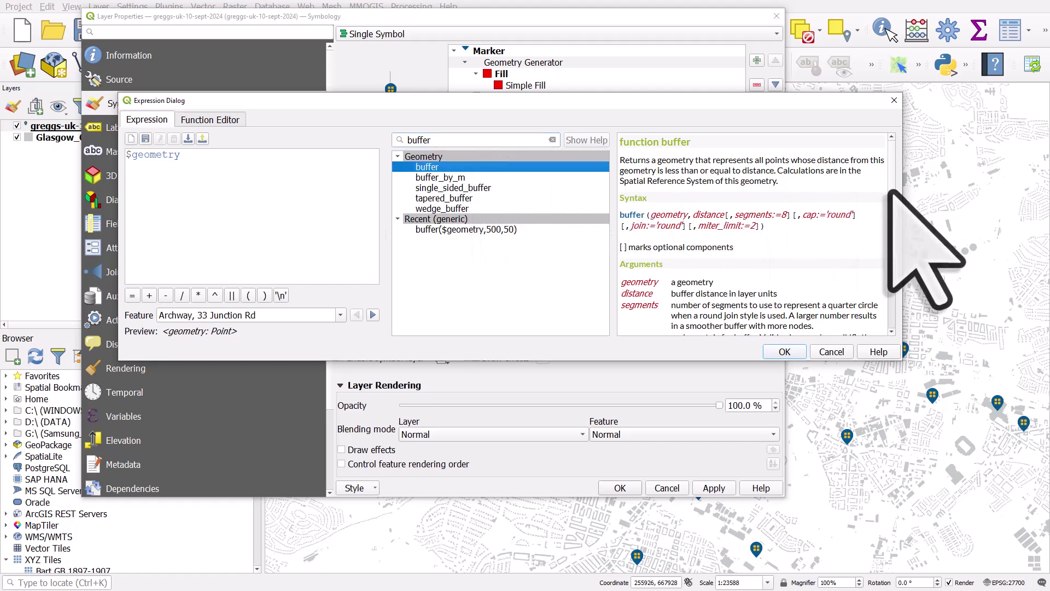
scroll(889, 208, "down", 1)
scroll(889, 209, "down", 3)
scroll(895, 180, "up", 5)
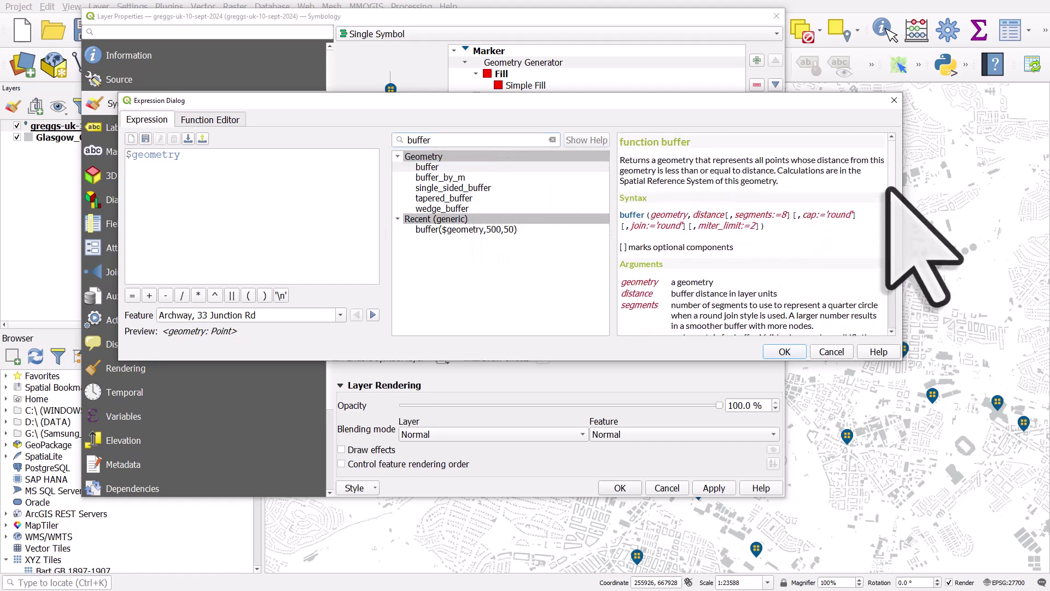
left_click(125, 156)
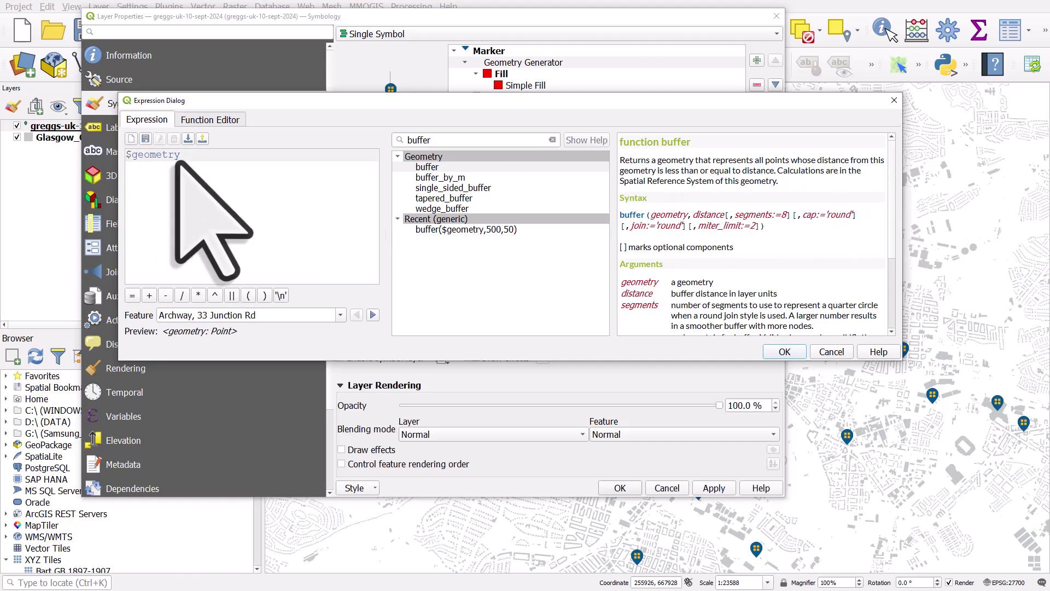
type("buffer(")
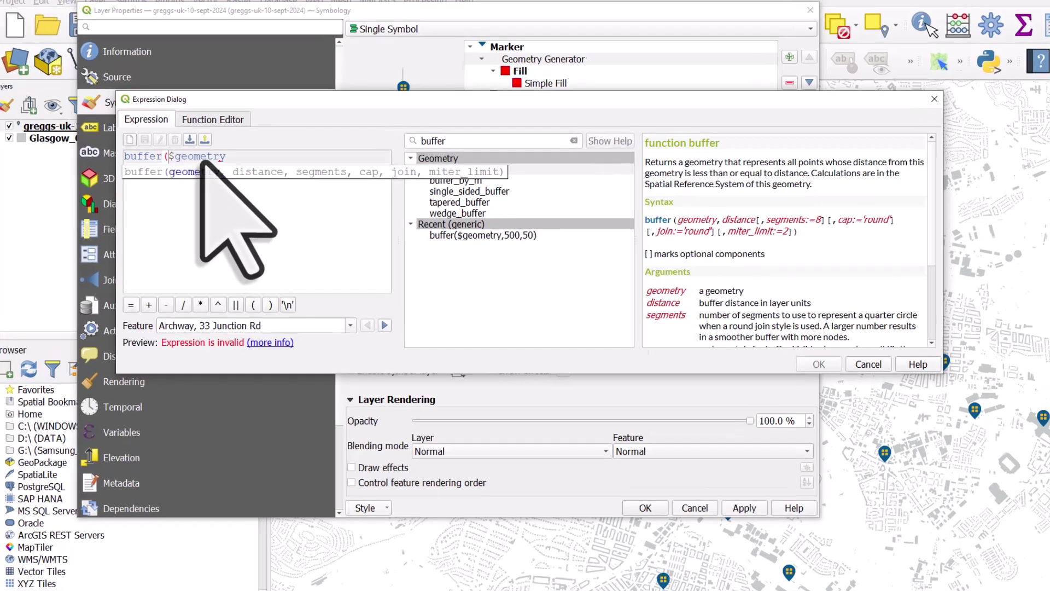
left_click(229, 155)
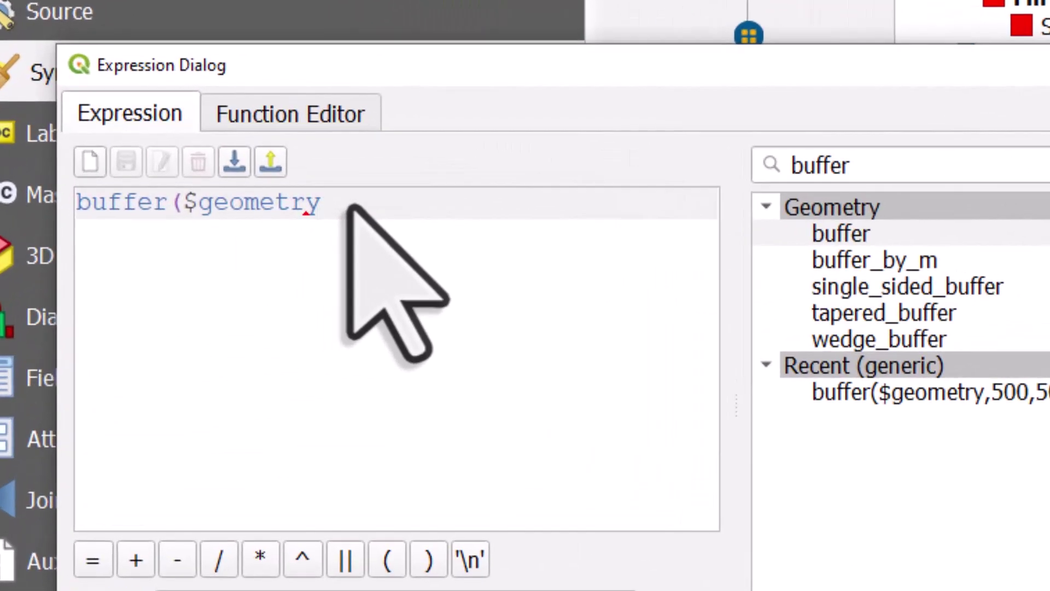
type(",")
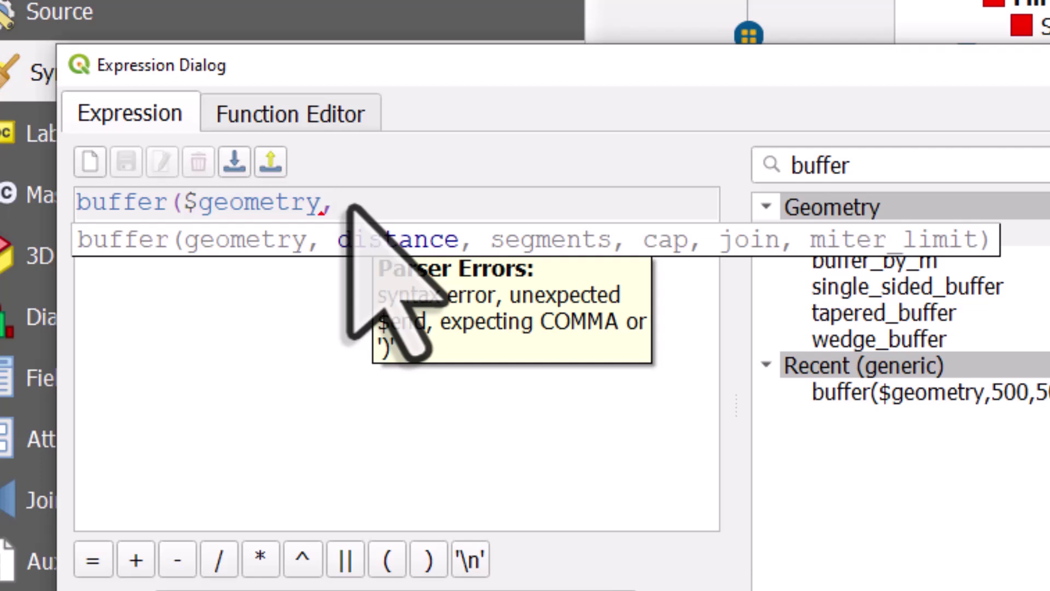
type("500,")
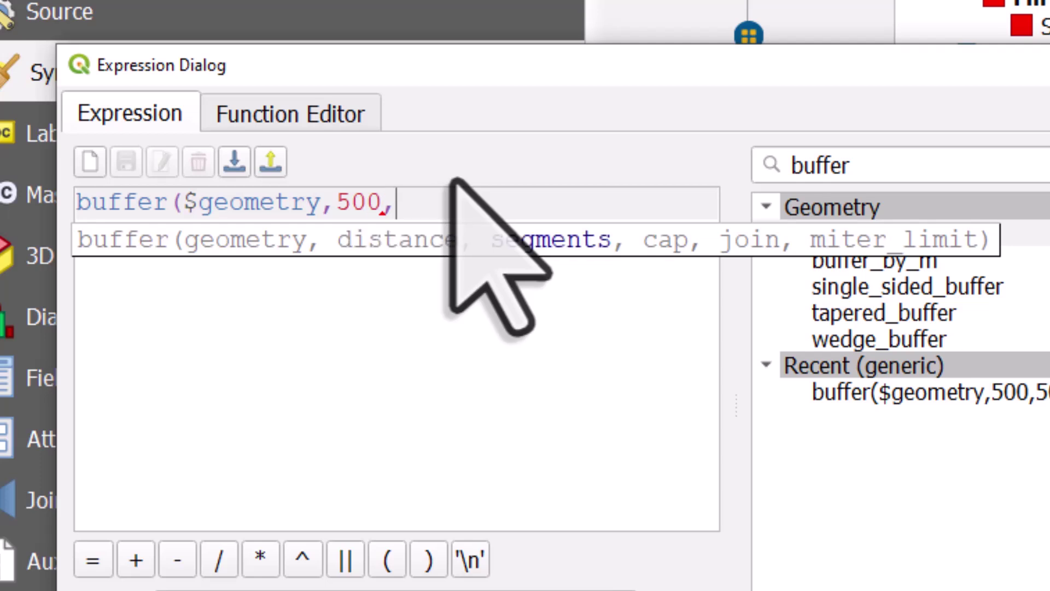
type("50")
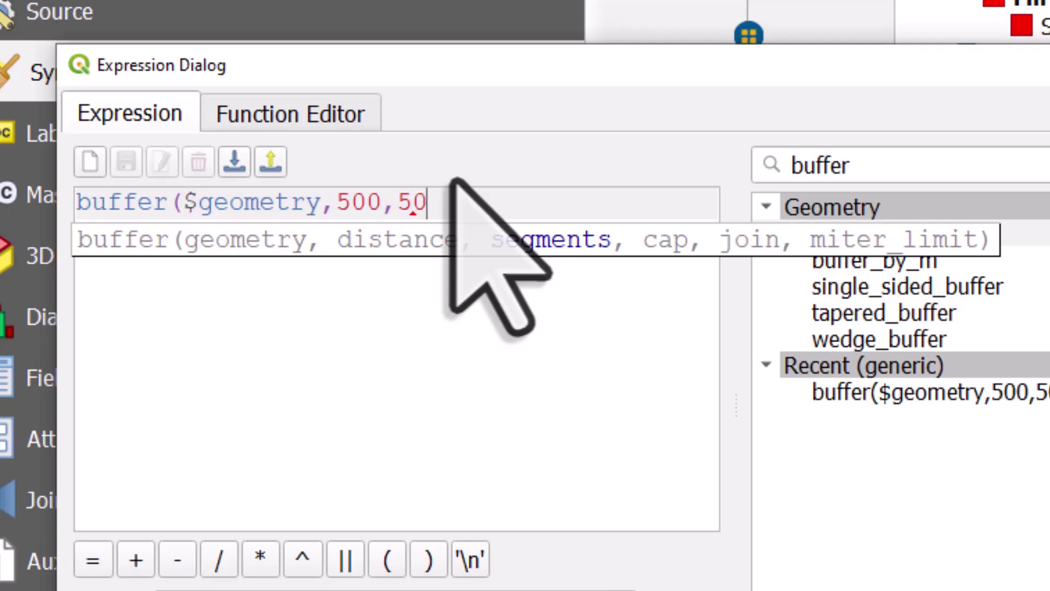
type(")")
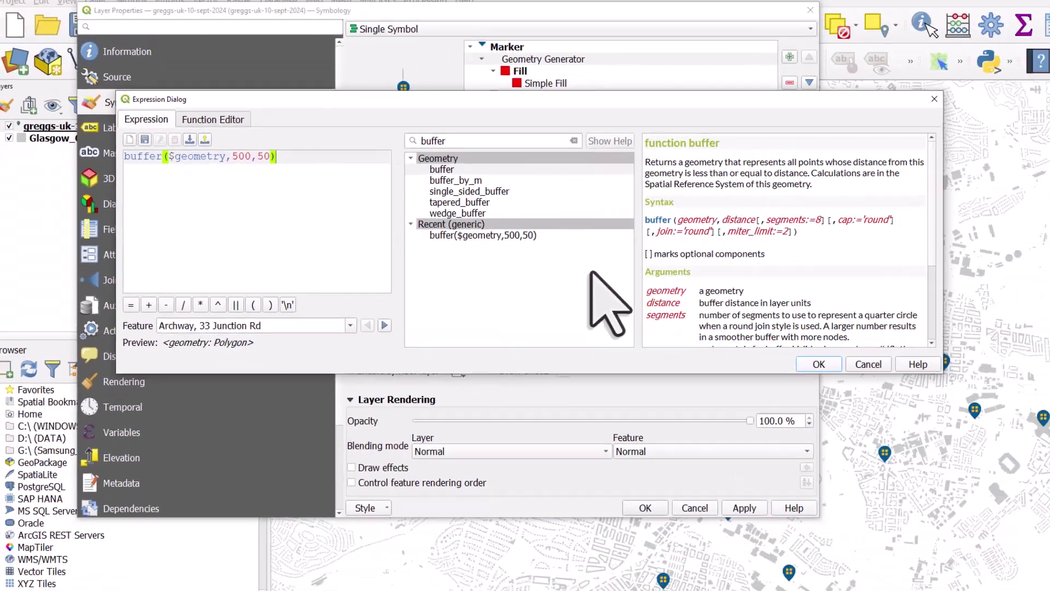
left_click(816, 363)
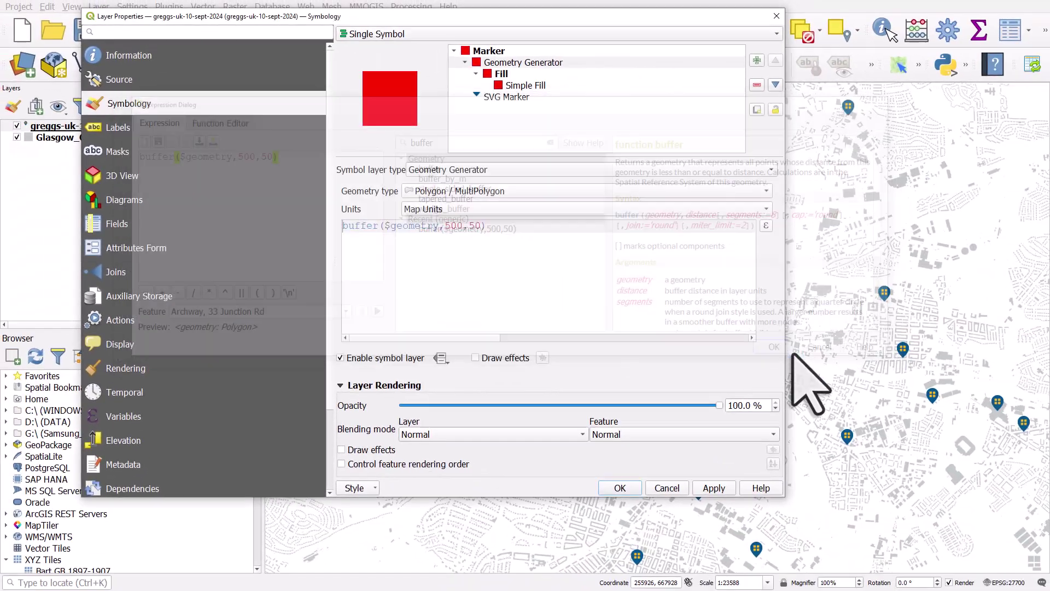
- Change the buffer's Simple Fill from red to blue at 49% opacity
left_click(550, 88)
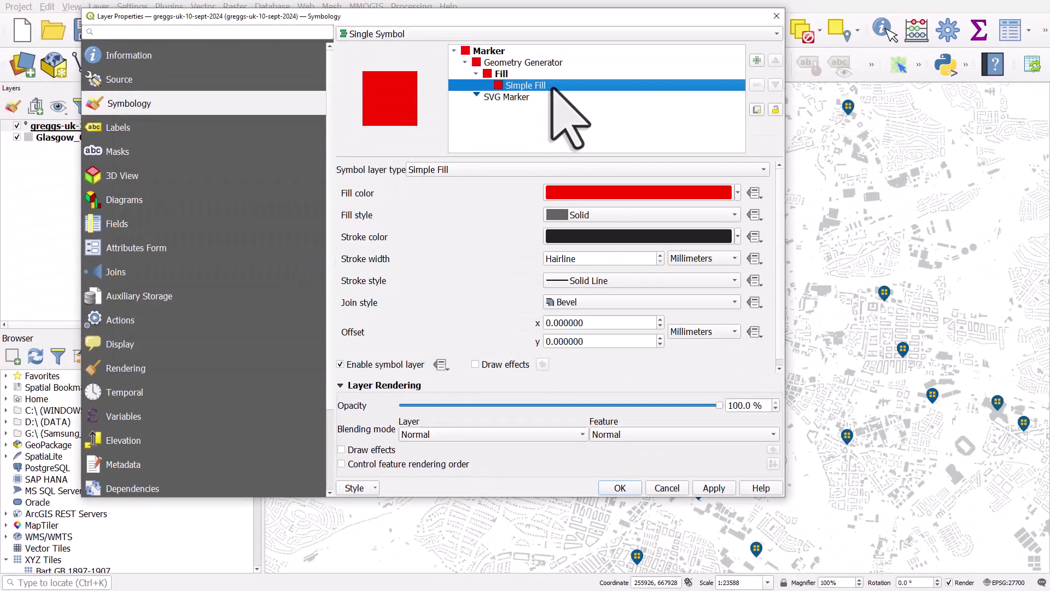
left_click(738, 193)
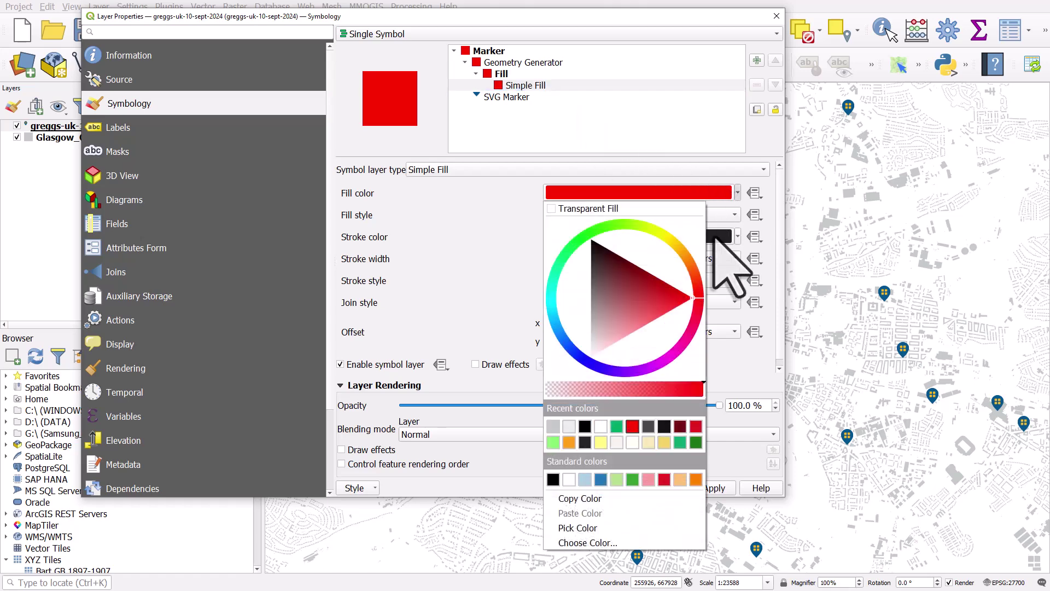
left_click(600, 479)
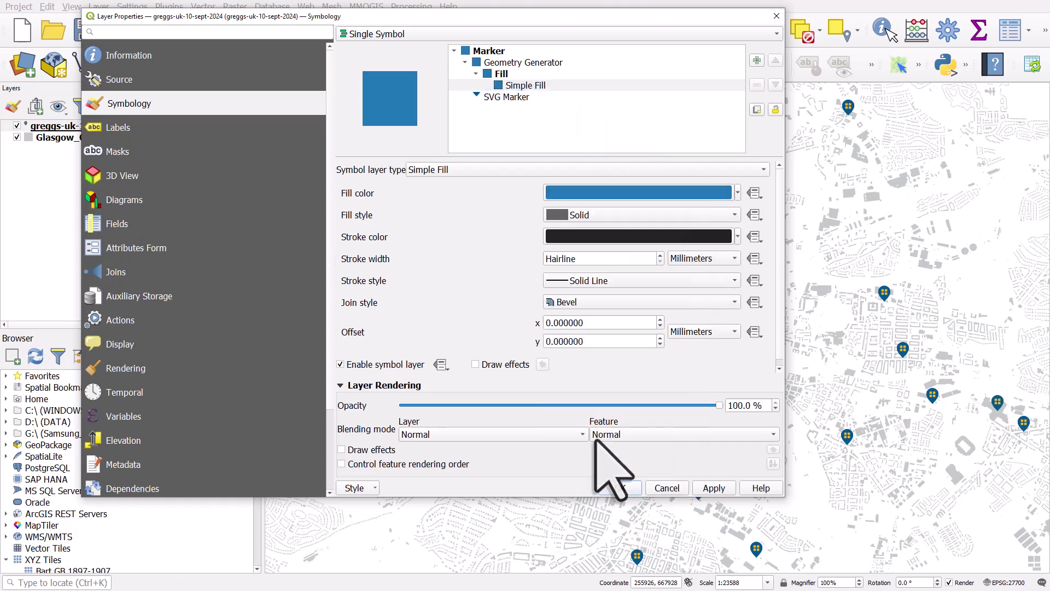
left_click(574, 193)
left_click_drag(870, 288, 811, 286)
left_click(829, 441)
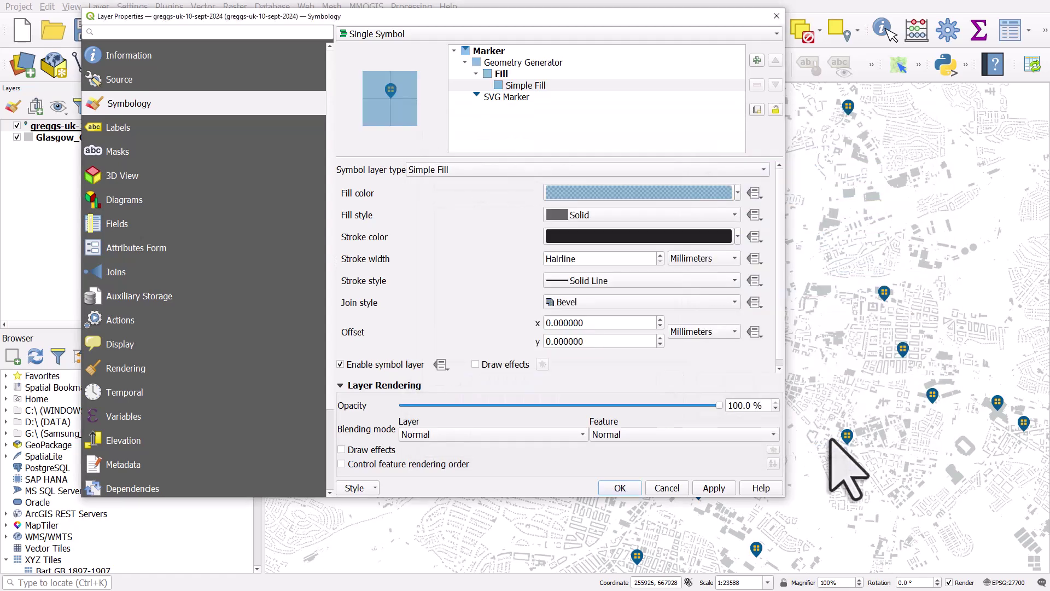
- Move the SVG icon above the buffer, apply, and duplicate the geometry generator layer
left_click(523, 96)
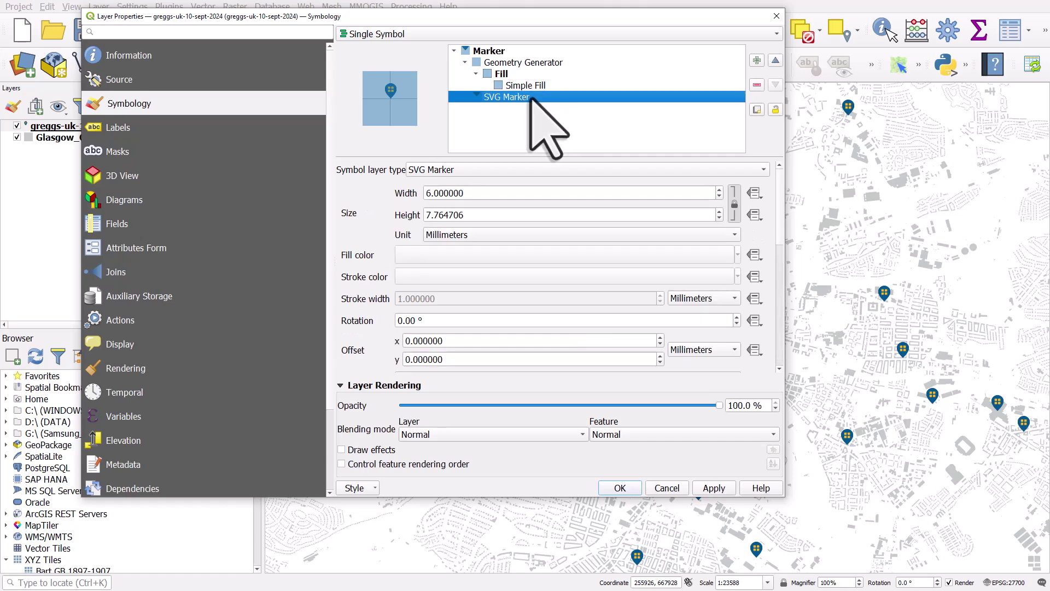
left_click(776, 60)
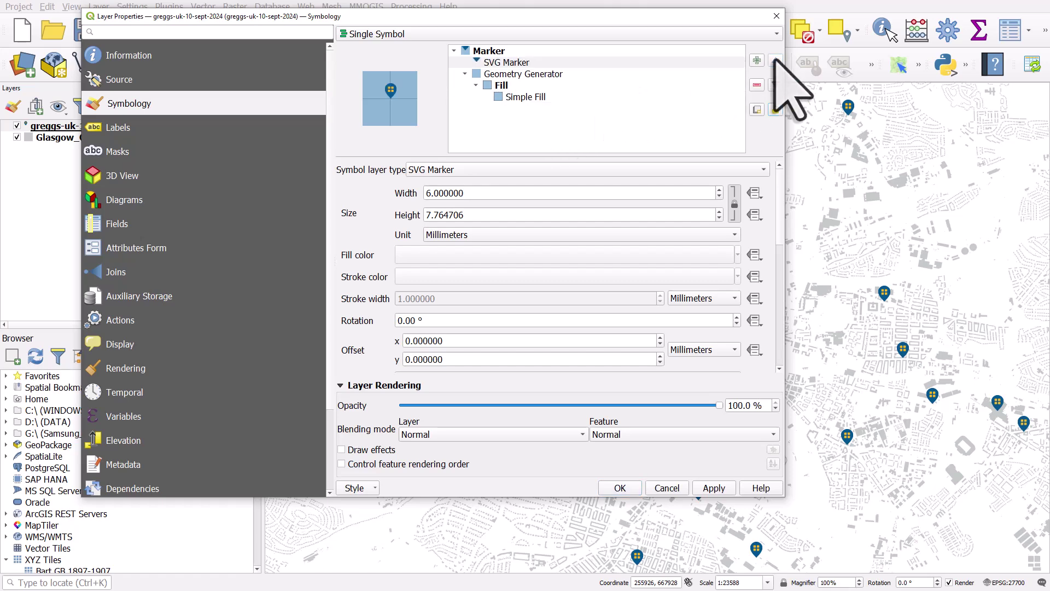
left_click(715, 485)
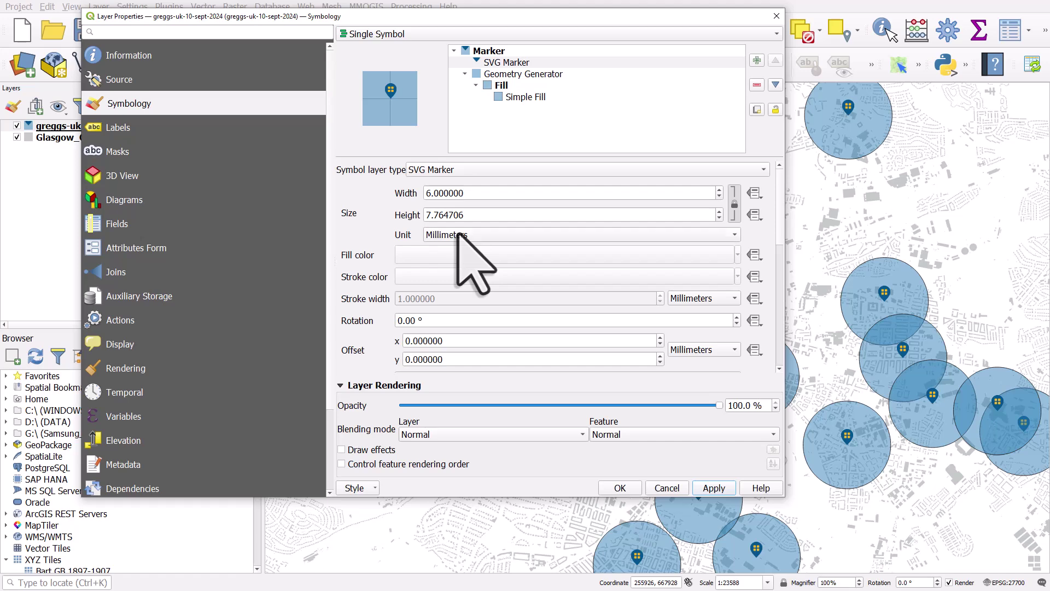
left_click(533, 74)
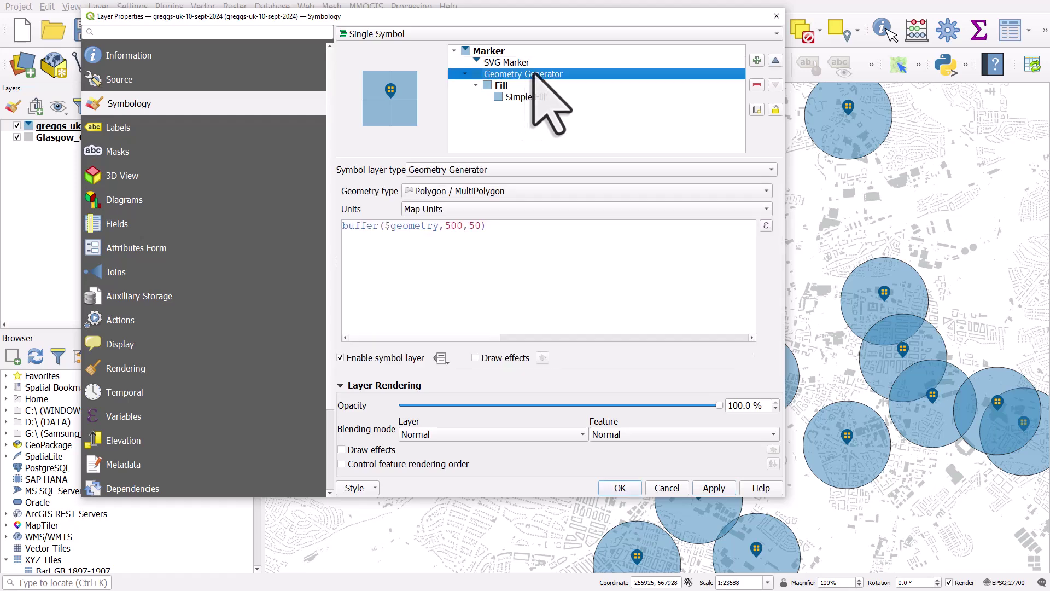
left_click(757, 109)
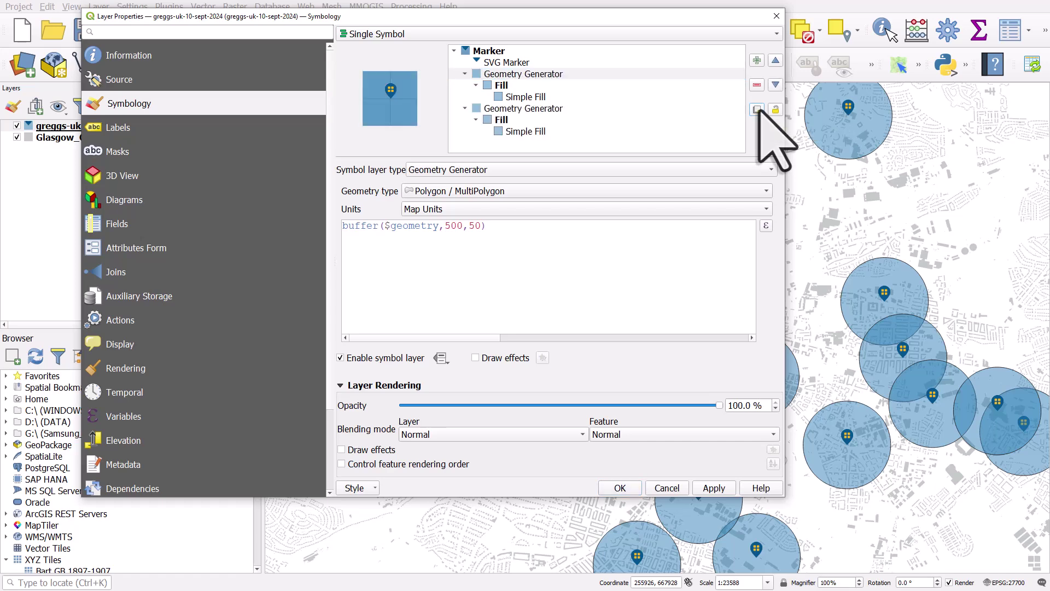
- Add a third buffer ring layer and edit the first ring's buffer distance
left_click(757, 110)
left_click(556, 73)
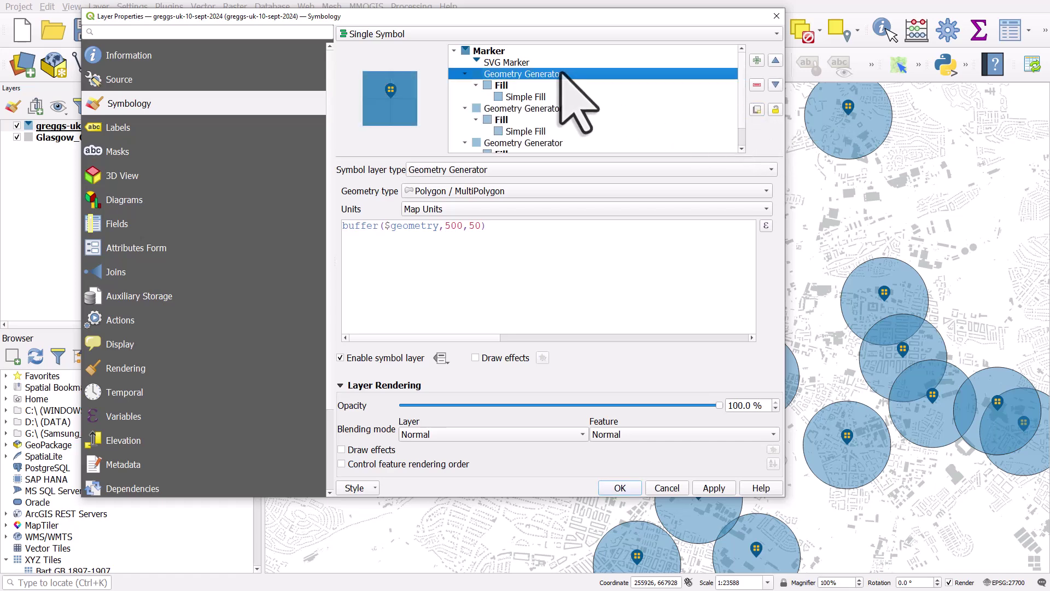
left_click_drag(456, 226, 446, 225)
type("20")
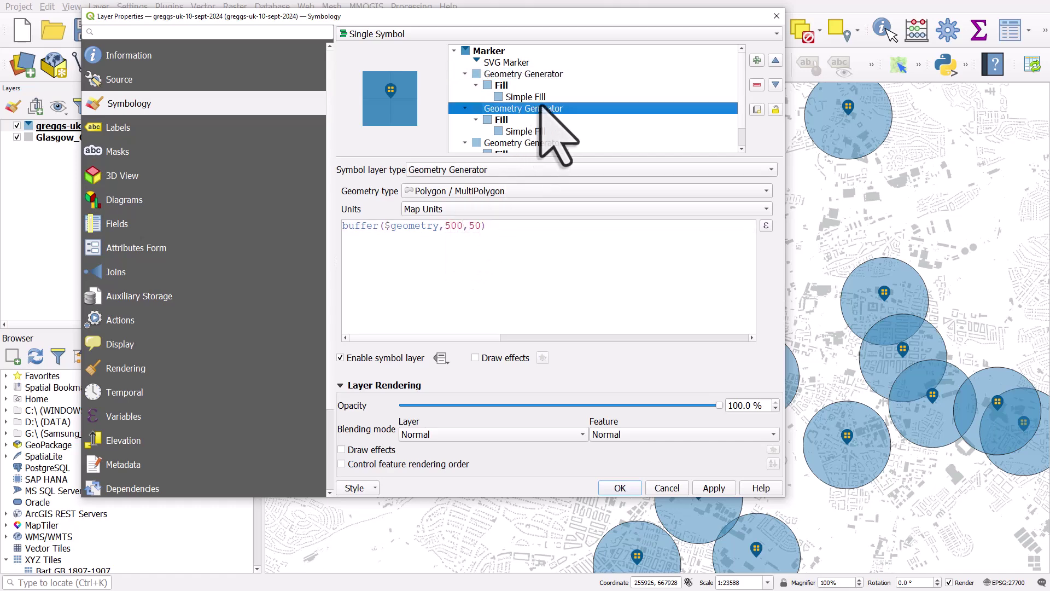
left_click(464, 225)
key("ctrl+z")
- Edit the second ring's buffer distance in its buffer($geometry,500,50) expression
left_click(525, 110)
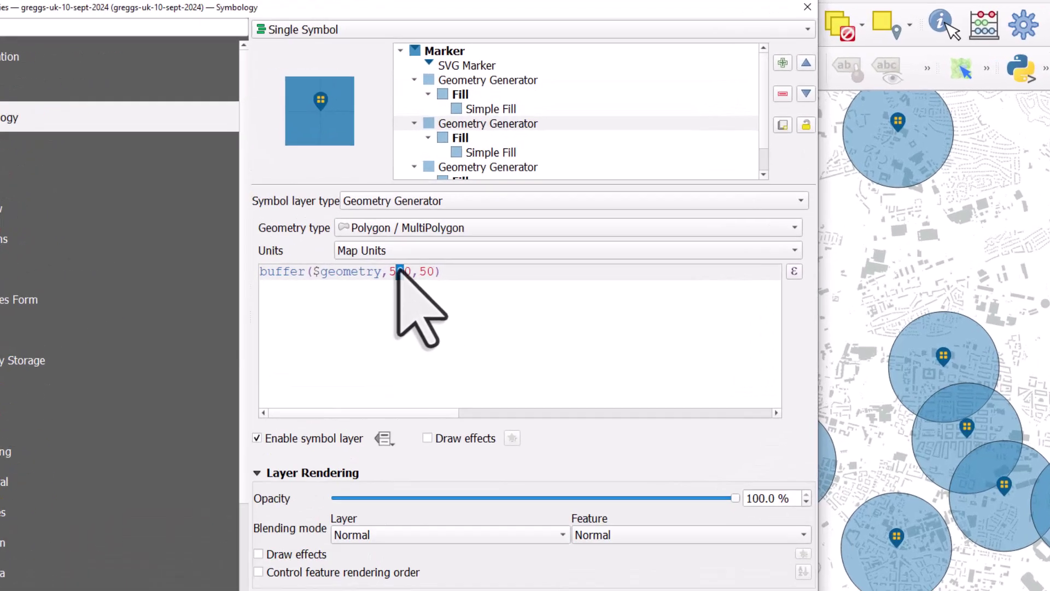
left_click_drag(457, 226, 445, 224)
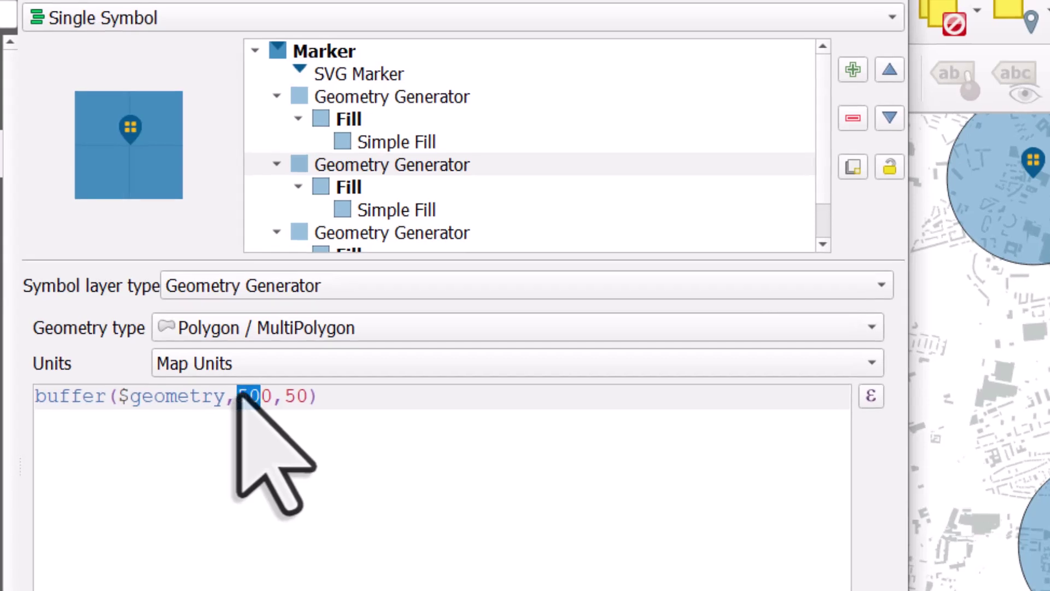
type("250")
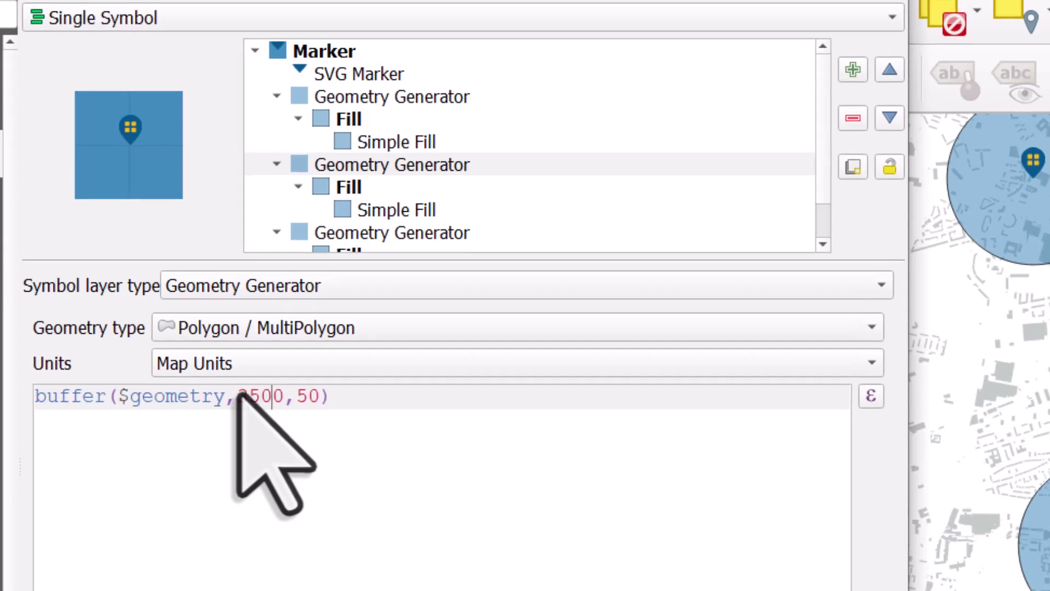
key("ctrl+z")
left_click(373, 234)
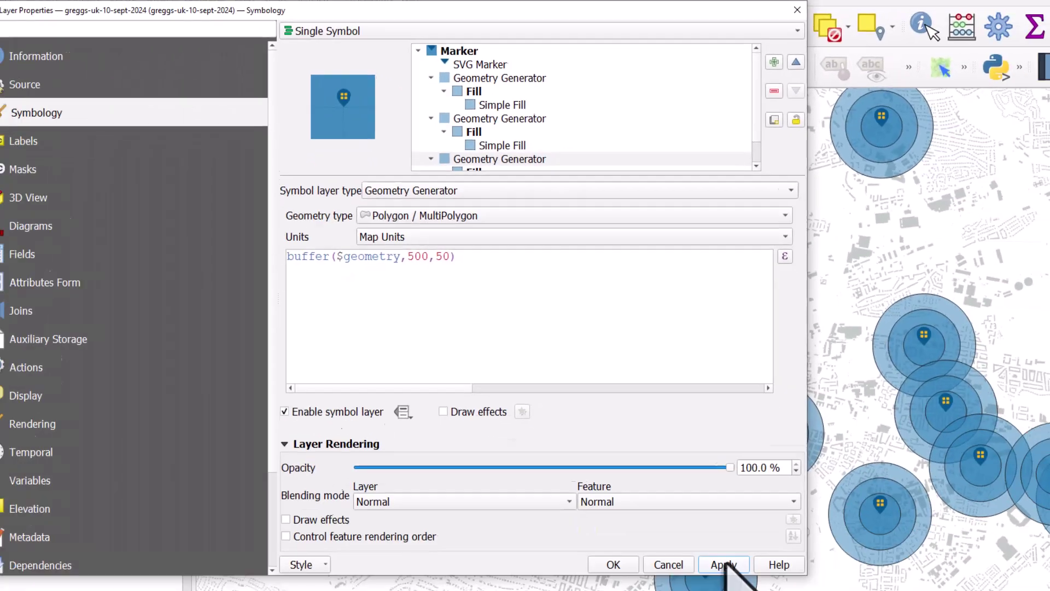
- Apply the new ring distances and make the first two rings' fills transparent
left_click(714, 487)
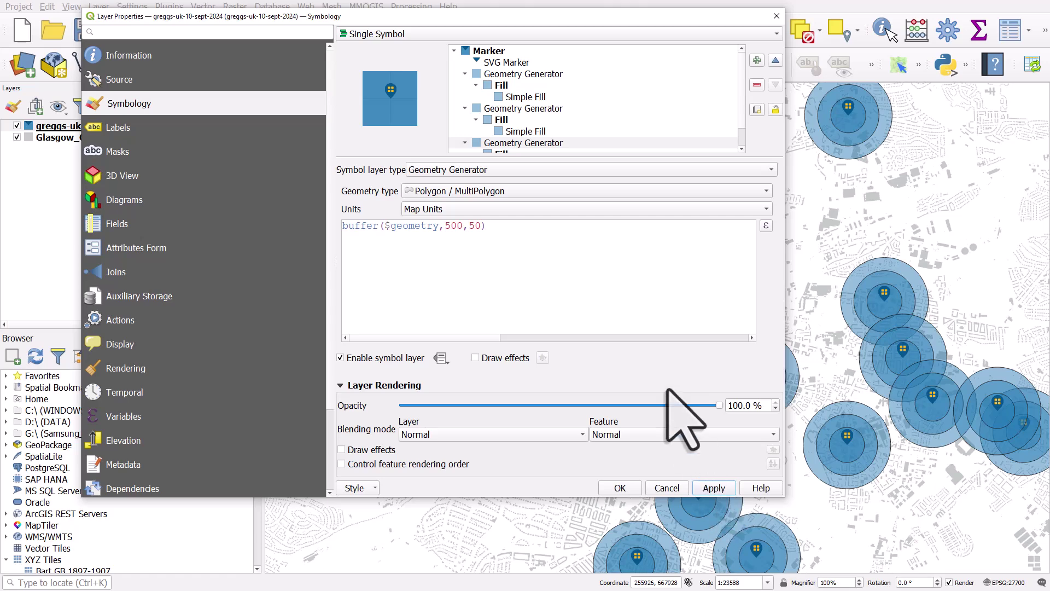
left_click(525, 97)
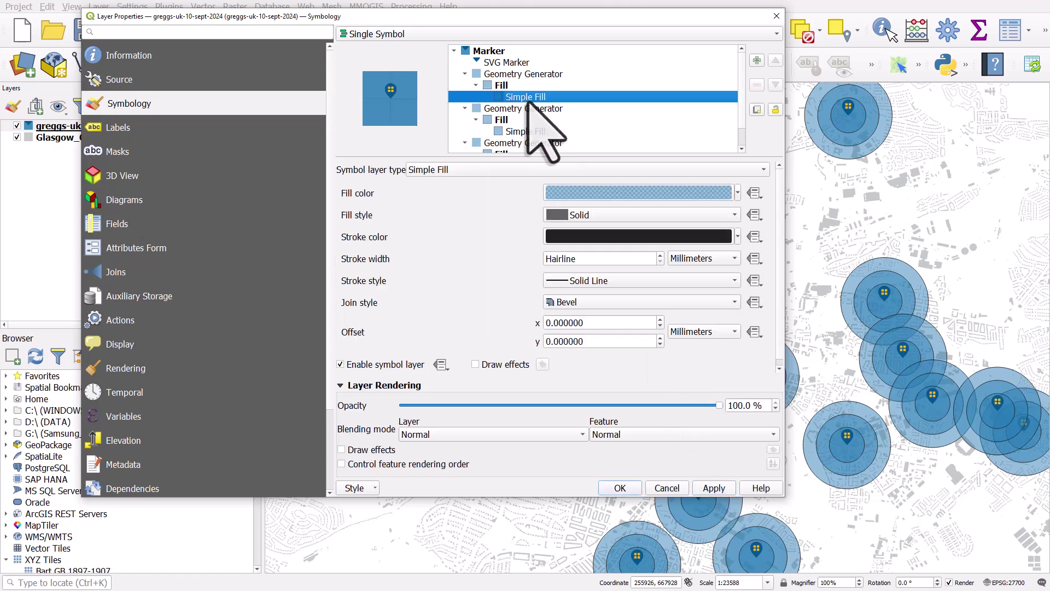
left_click(737, 192)
left_click(673, 208)
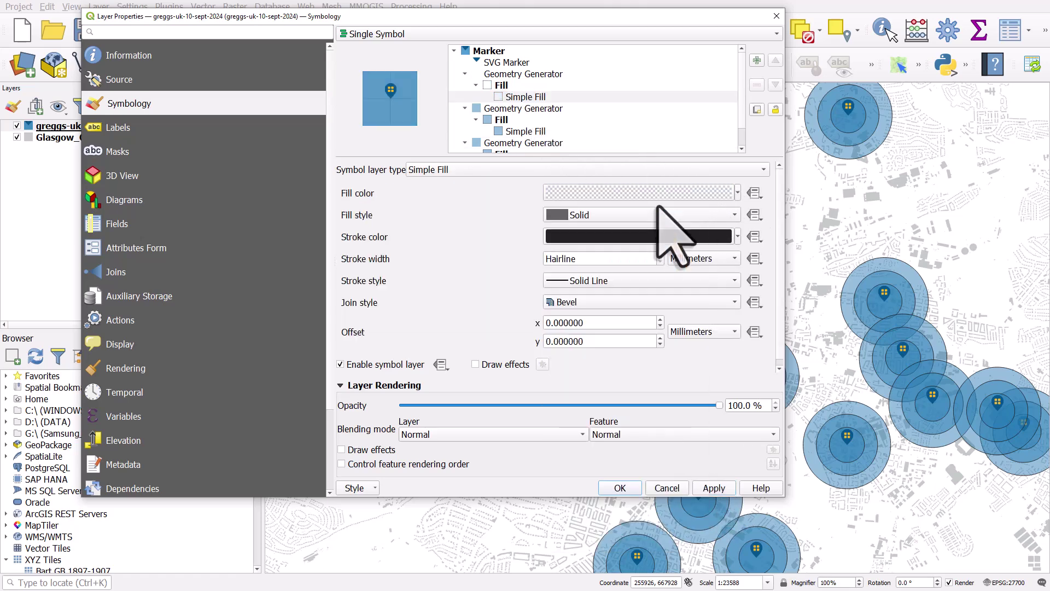
left_click(559, 110)
left_click(598, 131)
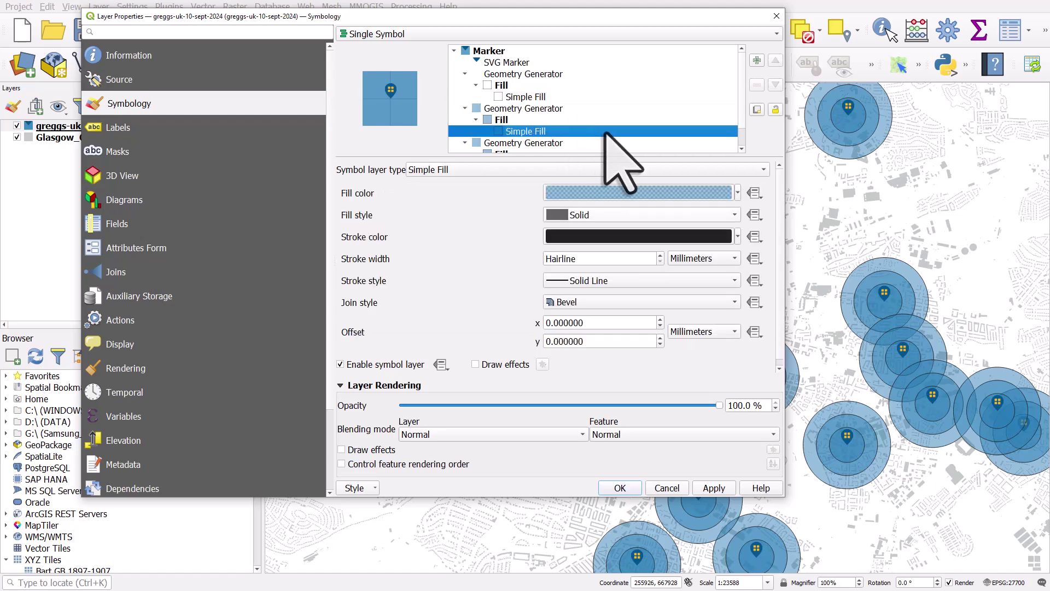
left_click(737, 193)
left_click(670, 207)
- Make the third ring's fill transparent too and apply to the map
left_click(569, 143)
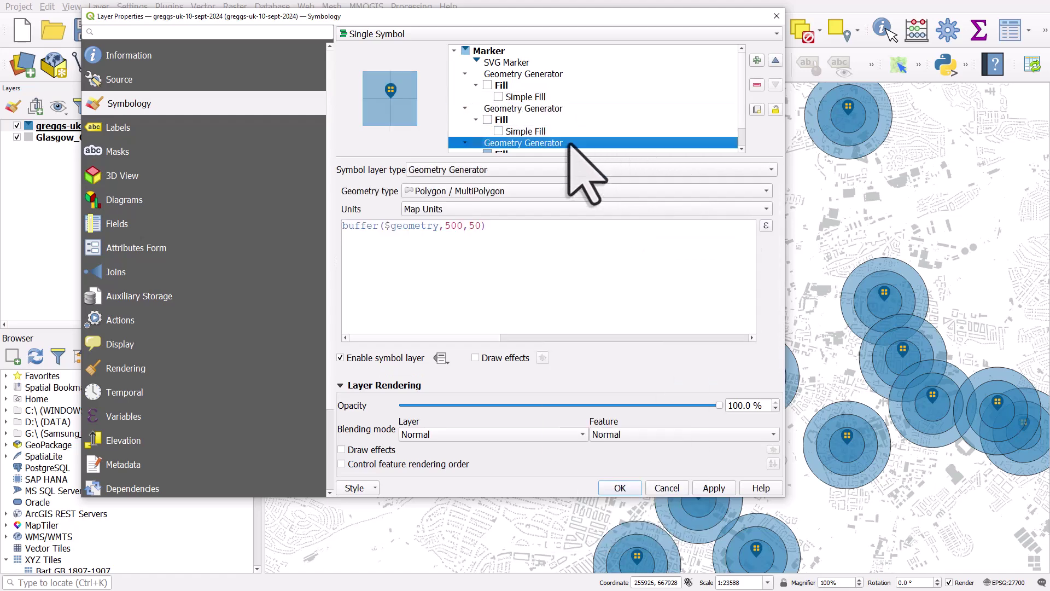
scroll(571, 139, "down", 1)
left_click(572, 132)
left_click(575, 143)
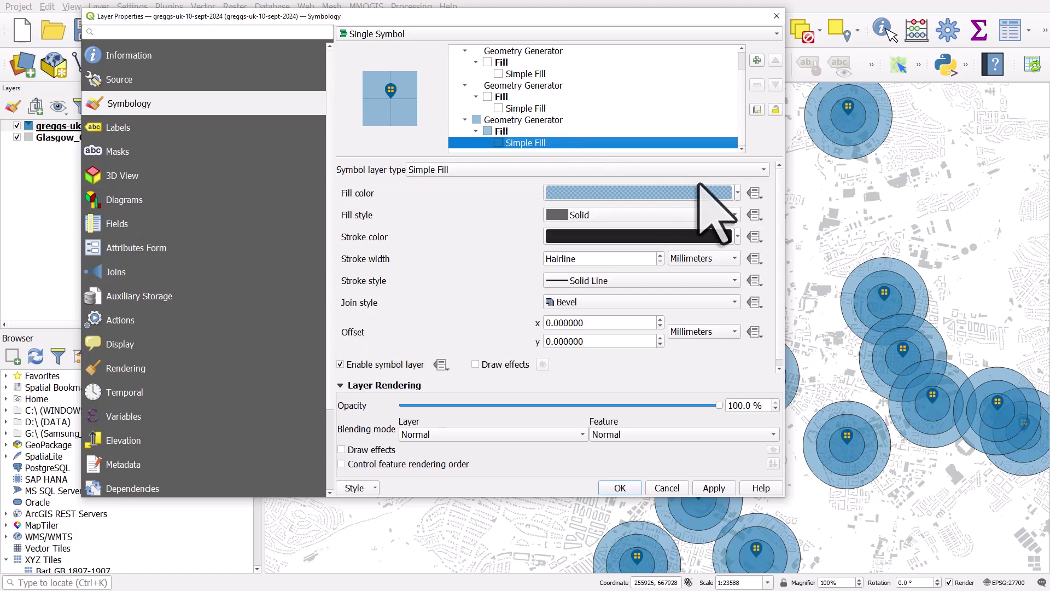
left_click(737, 192)
left_click(670, 207)
left_click(711, 487)
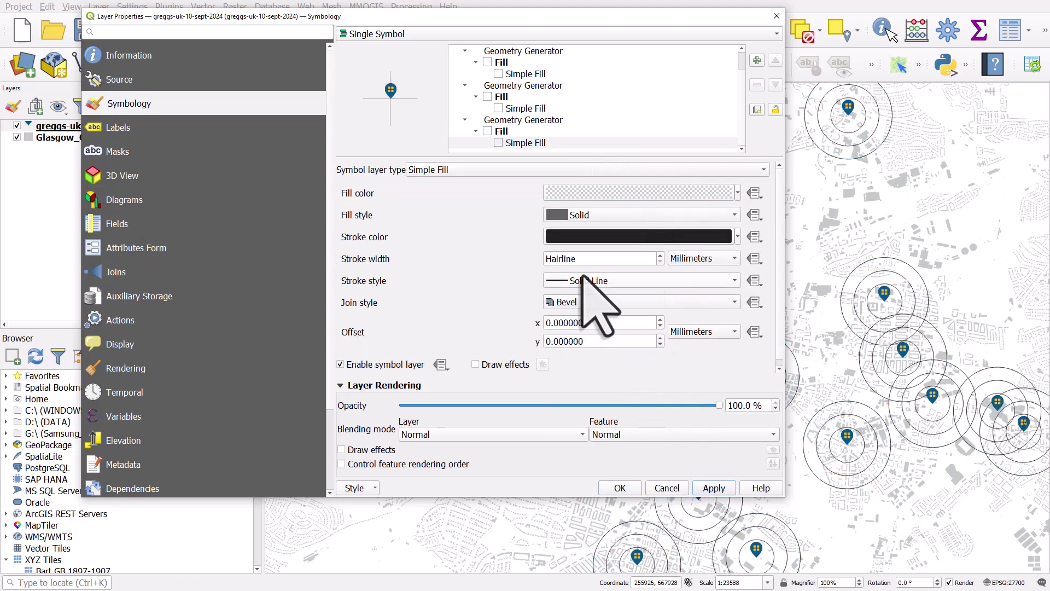
- Give the outer ring a Dash Line outline and apply it
left_click(618, 280)
left_click(592, 310)
left_click(713, 487)
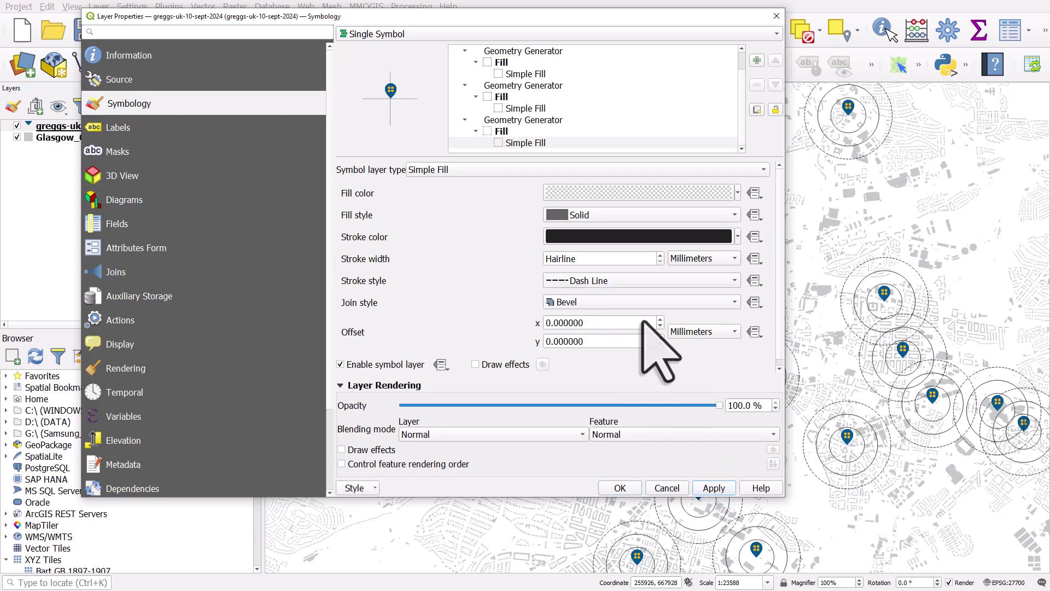
- Set Dot Line outlines on the middle and inner rings and apply
left_click(533, 109)
left_click(693, 279)
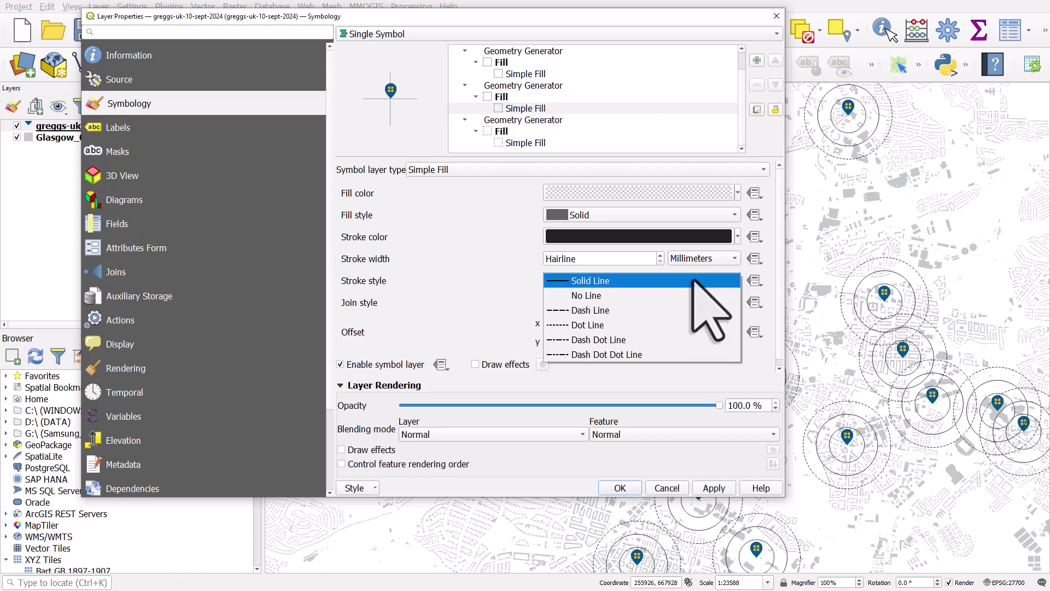
left_click(680, 325)
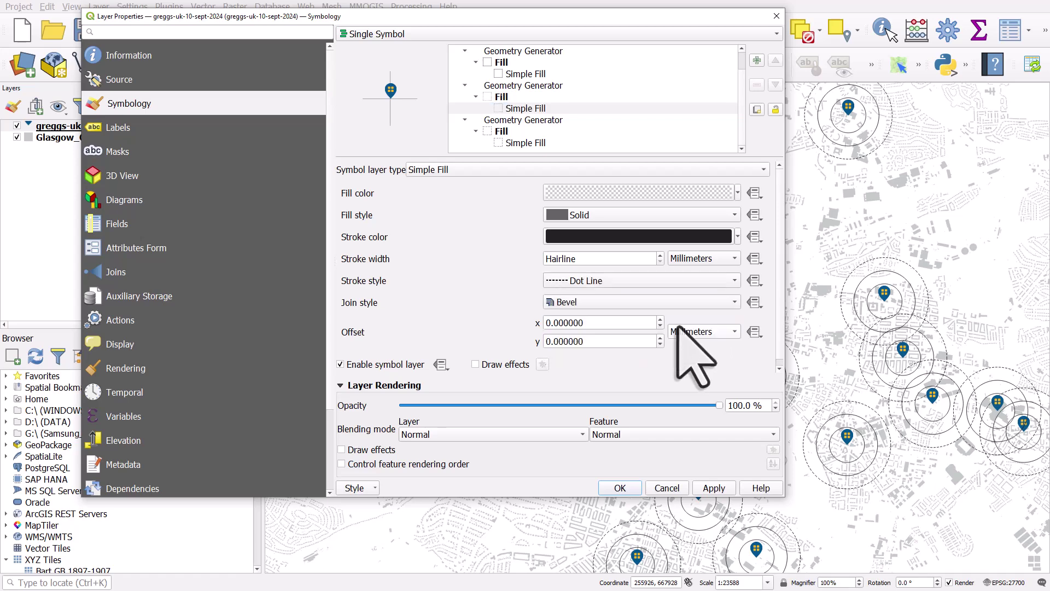
left_click(546, 74)
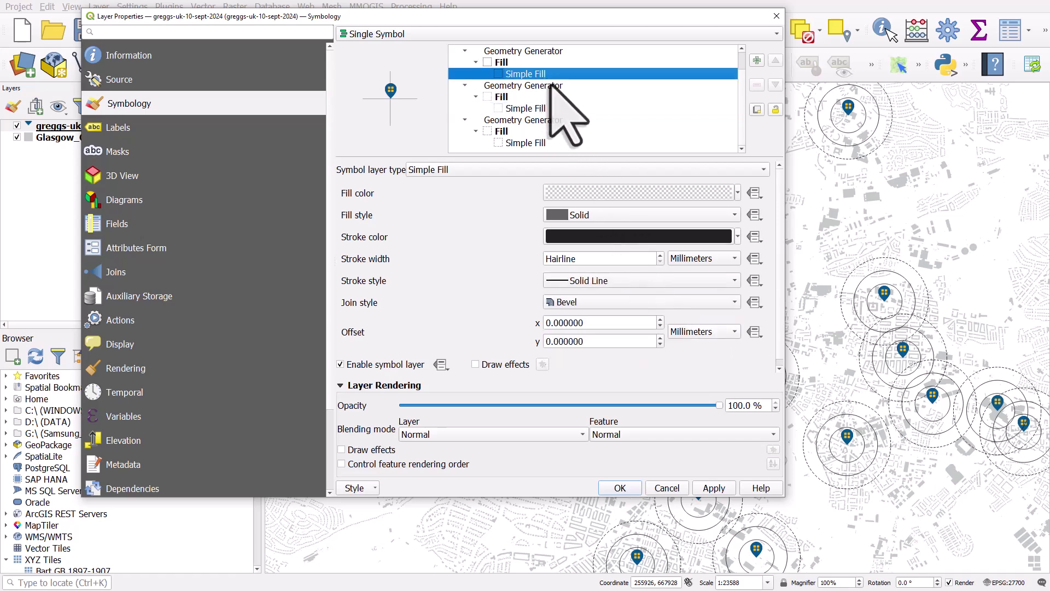
left_click(693, 279)
left_click(680, 326)
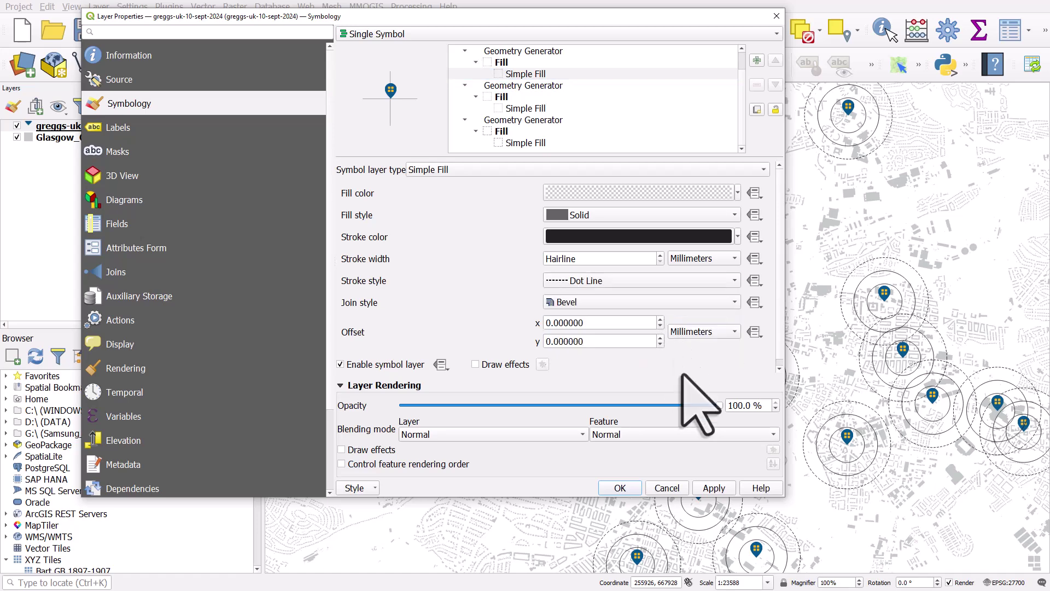
left_click(720, 484)
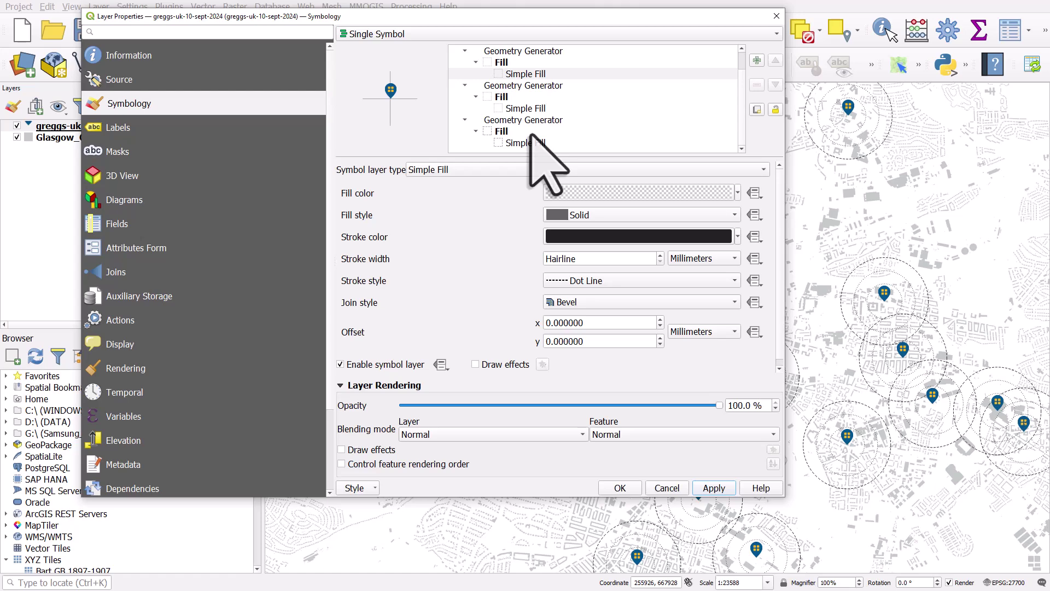
- Fill the inner 200 m ring with blue at about 50% opacity
left_click_drag(744, 112, 738, 74)
left_click(597, 72)
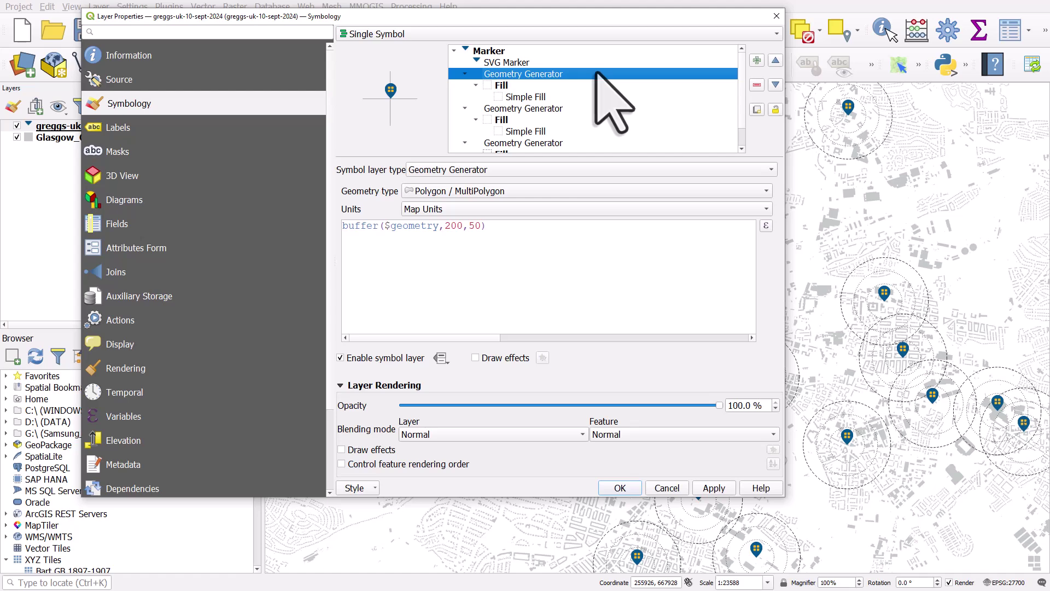
left_click(569, 97)
left_click(736, 193)
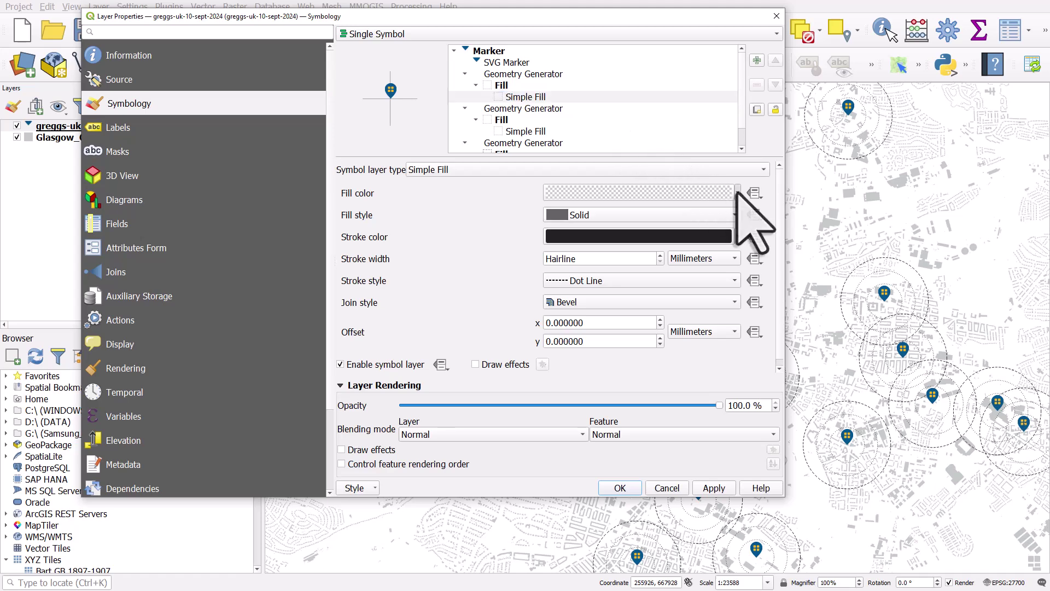
left_click(555, 422)
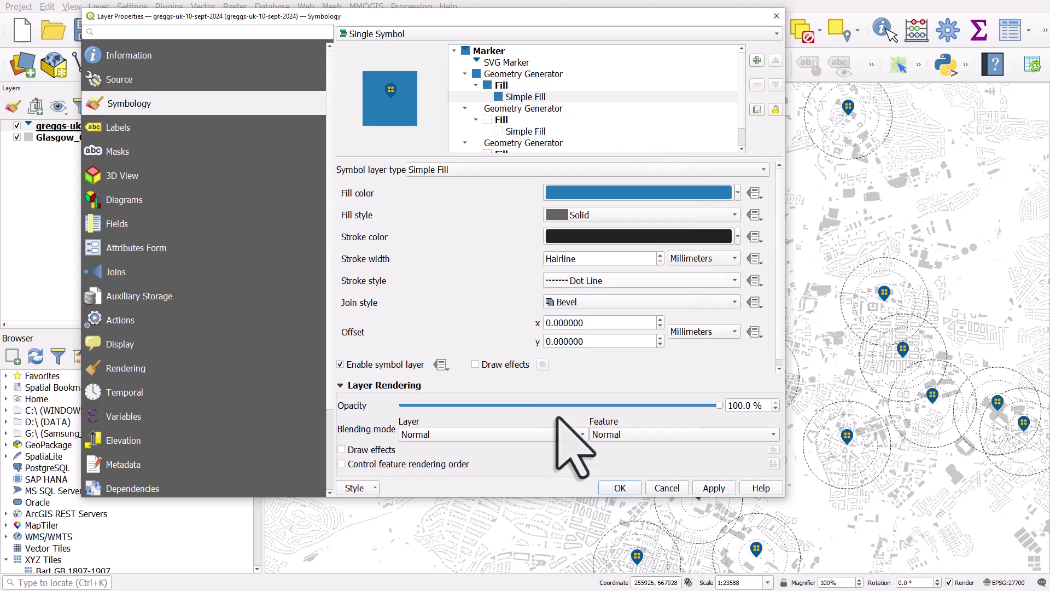
left_click(624, 195)
left_click_drag(870, 290, 815, 289)
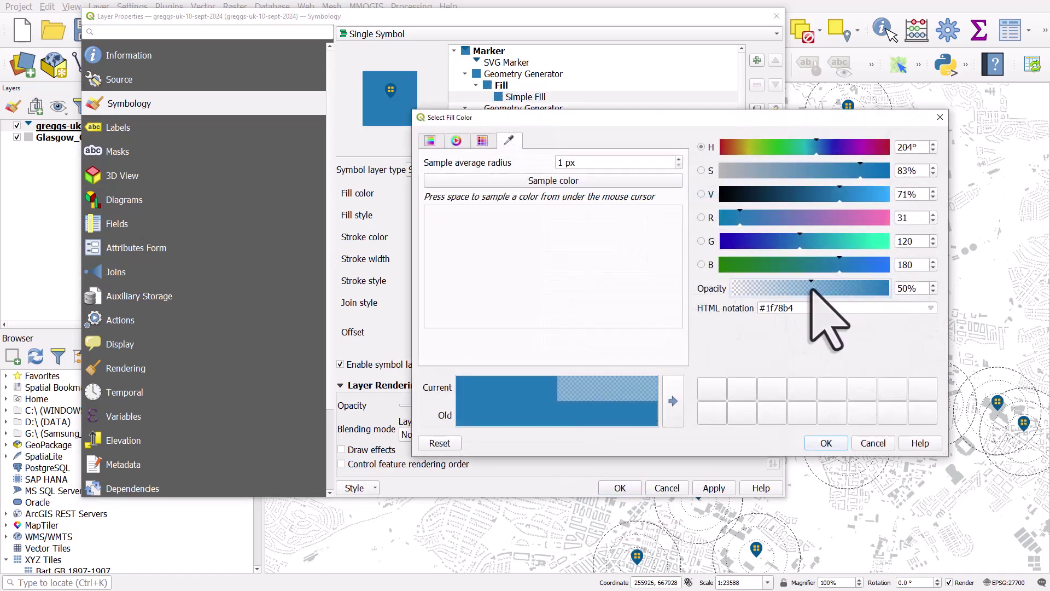
left_click(827, 443)
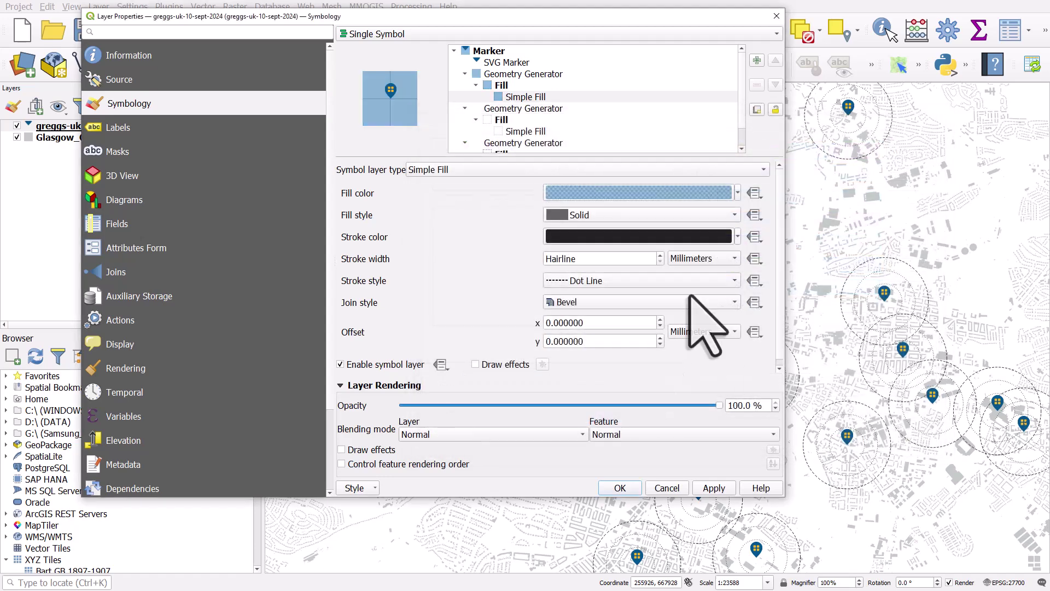
- Fill the middle ring with the same translucent blue and apply
left_click(533, 132)
left_click(737, 192)
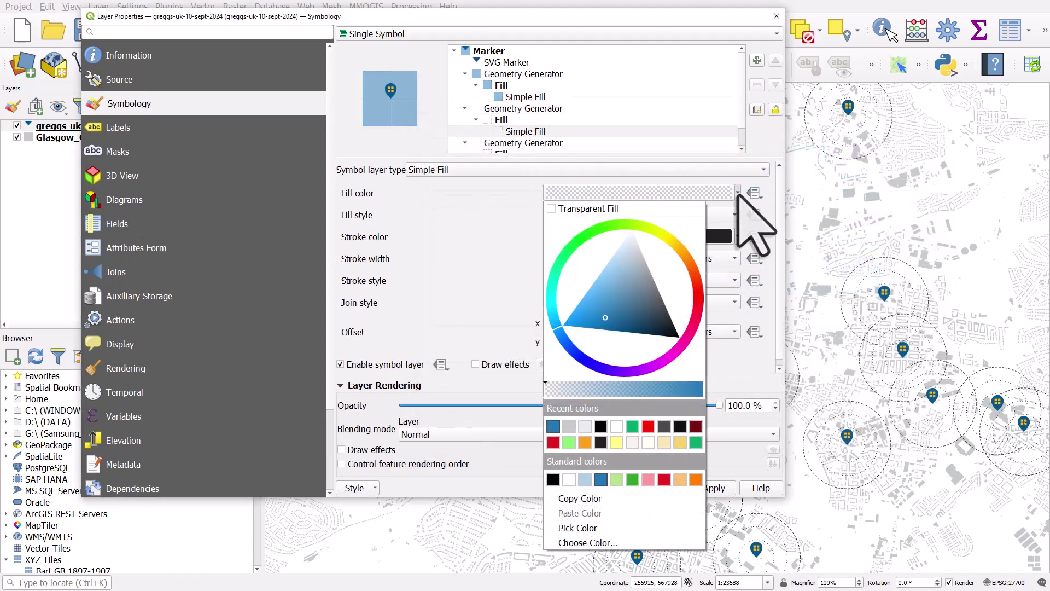
left_click(553, 427)
left_click(616, 194)
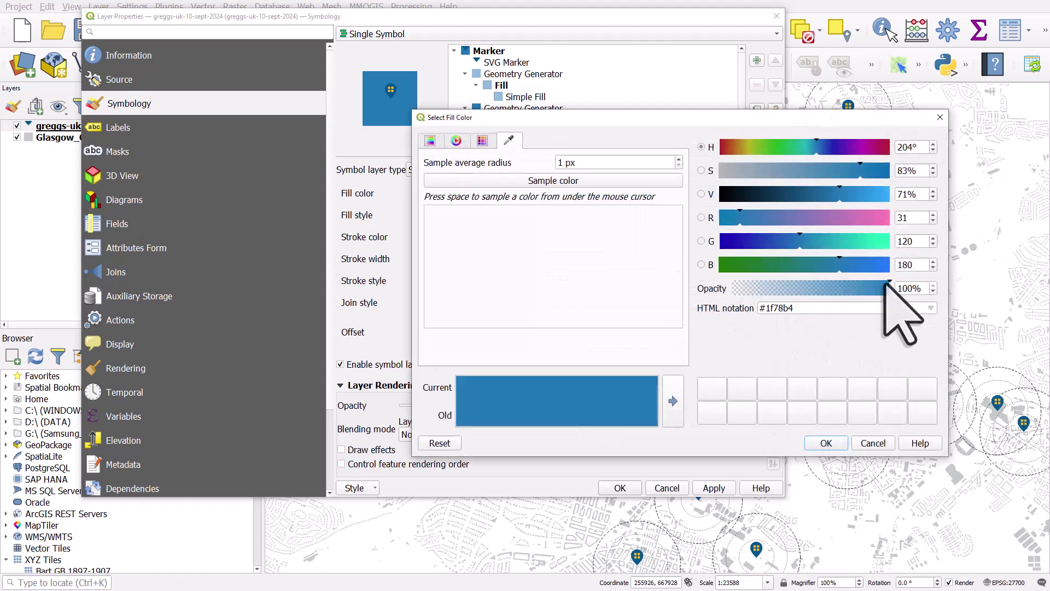
left_click(826, 442)
left_click(714, 487)
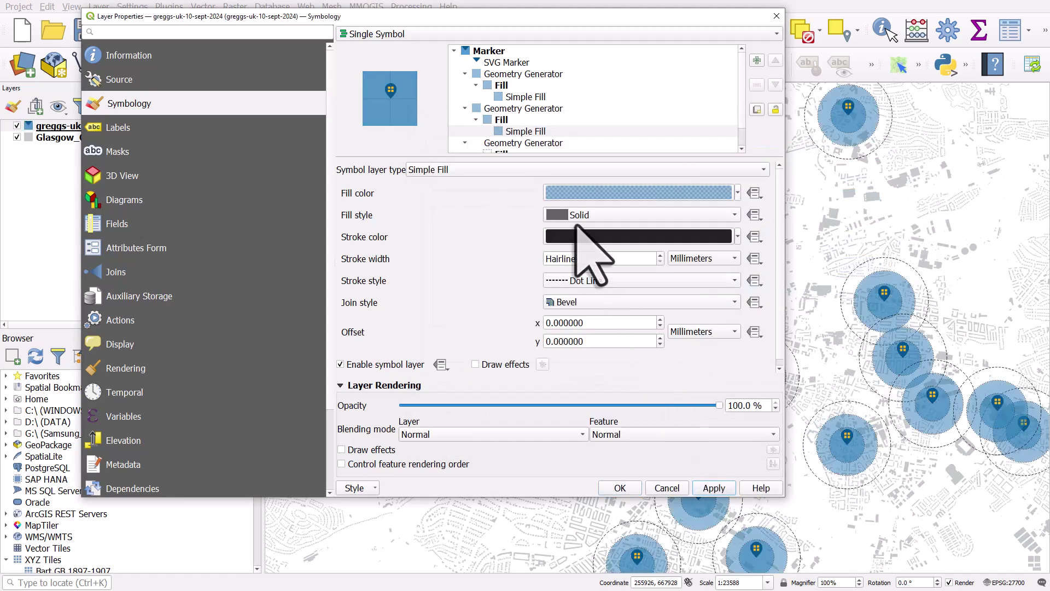
- Set the outer ring's blue fill to 50% opacity and apply
left_click(534, 143)
scroll(534, 143, "down", 1)
left_click(535, 144)
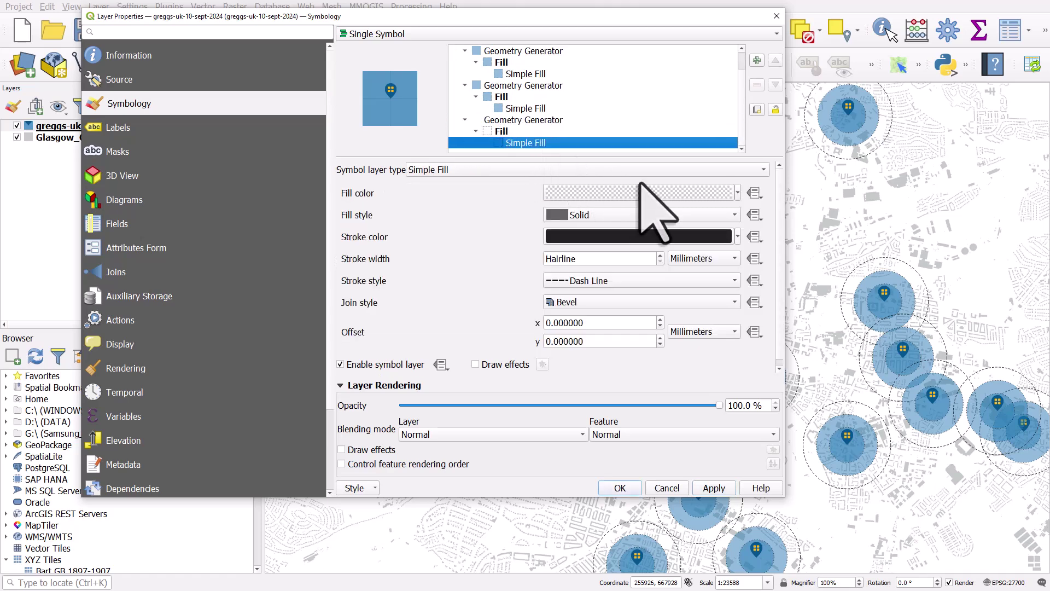
left_click(670, 195)
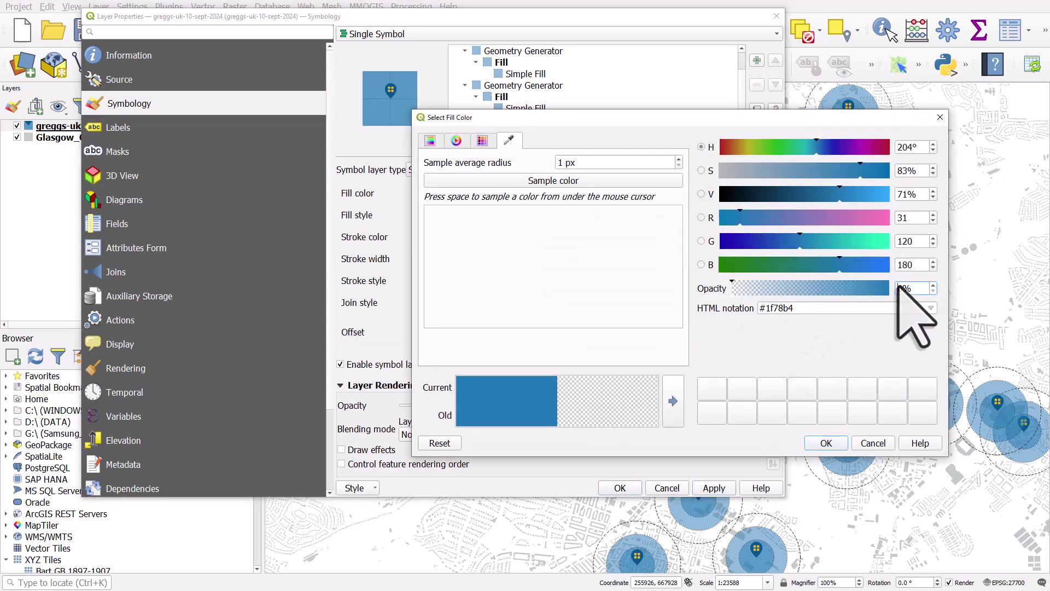
type("5")
left_click(826, 443)
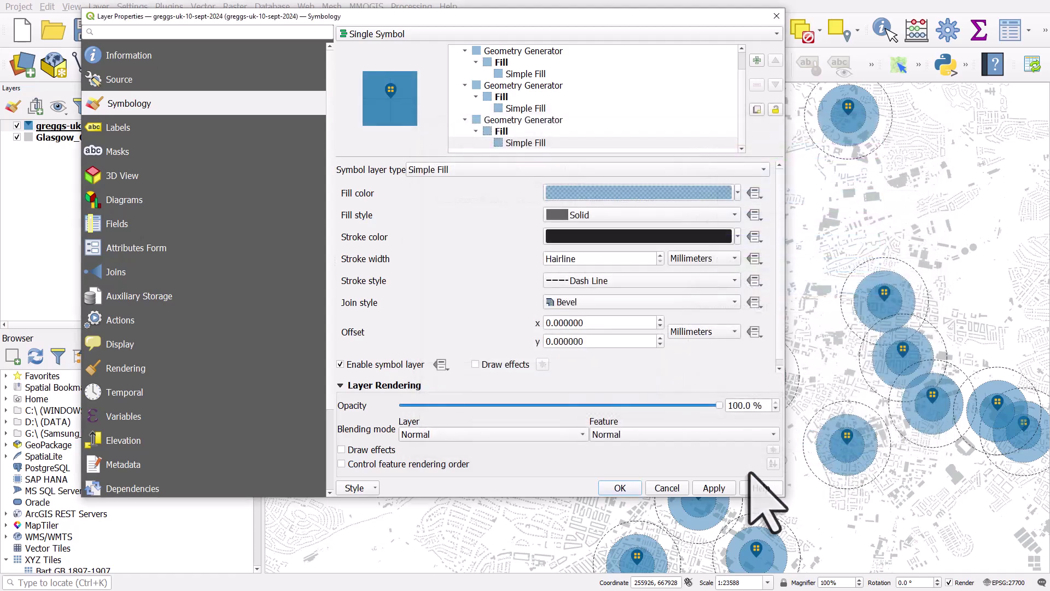
left_click(714, 487)
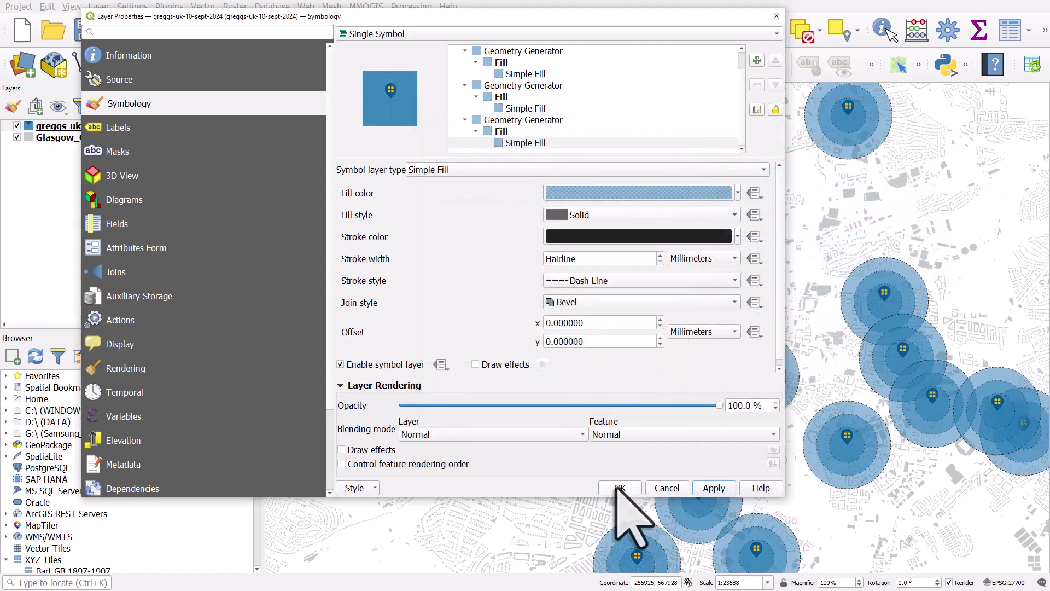